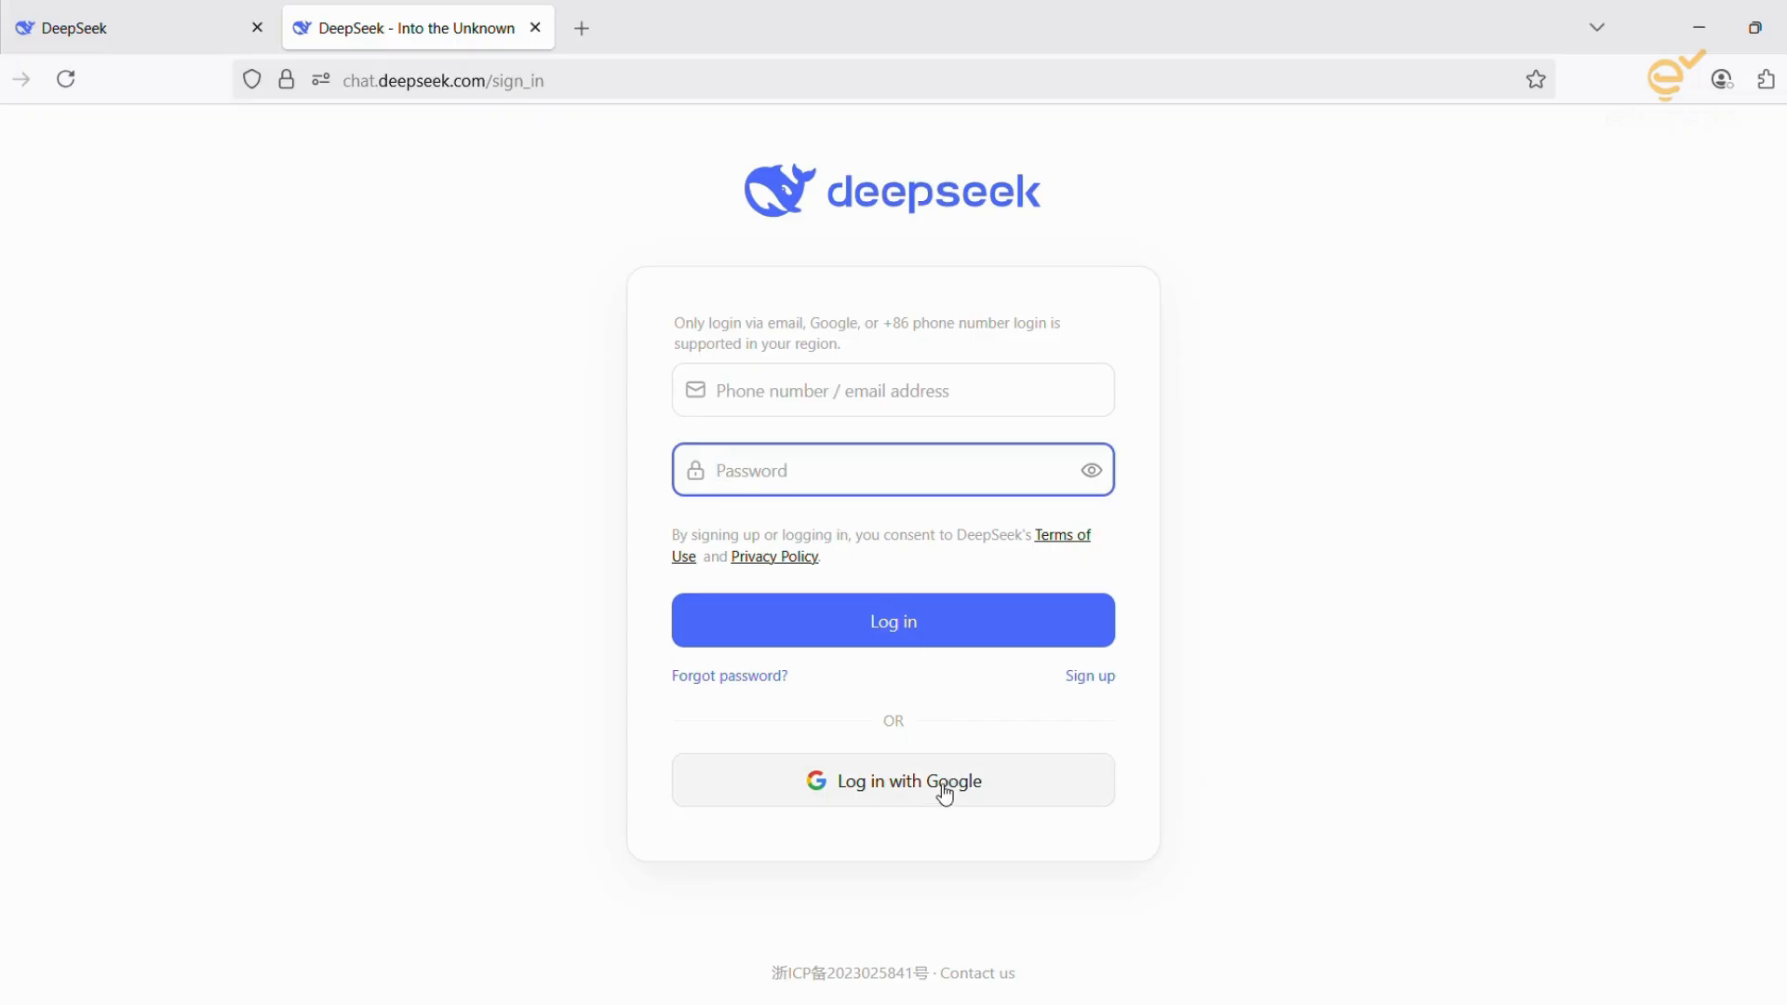
Step: Log in to DeepSeek with the existing Google account and approve signing back in
click(941, 798)
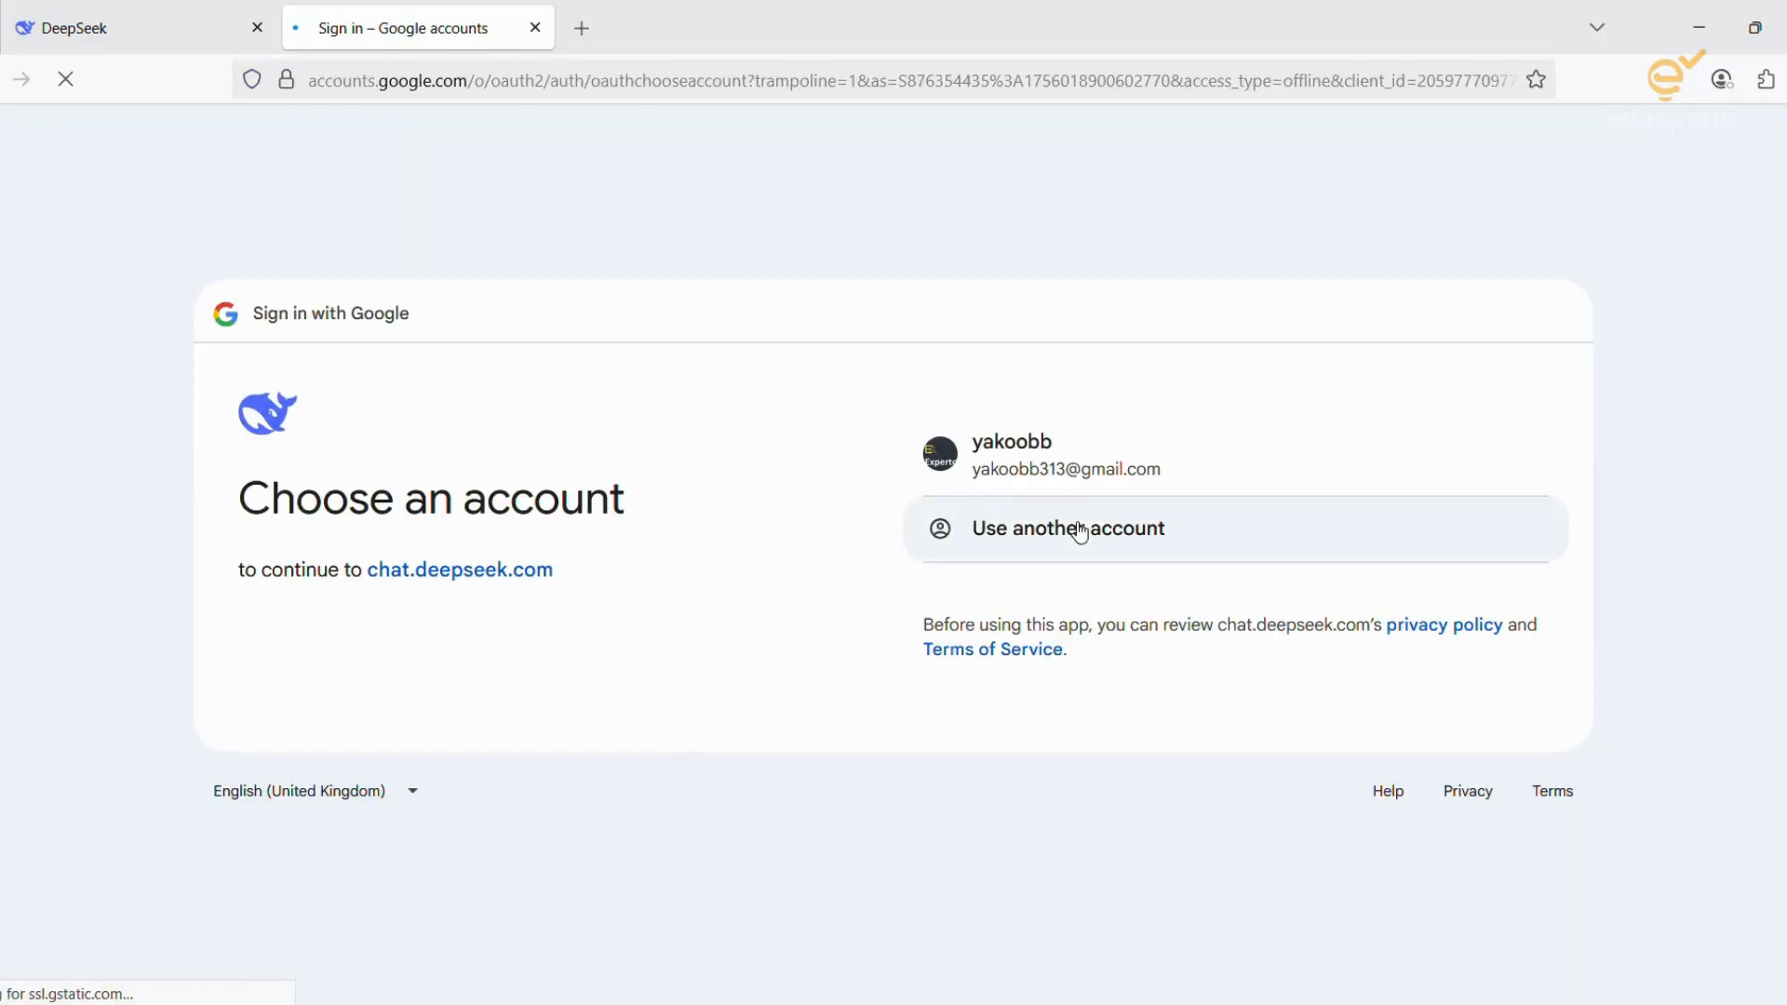
click(1047, 470)
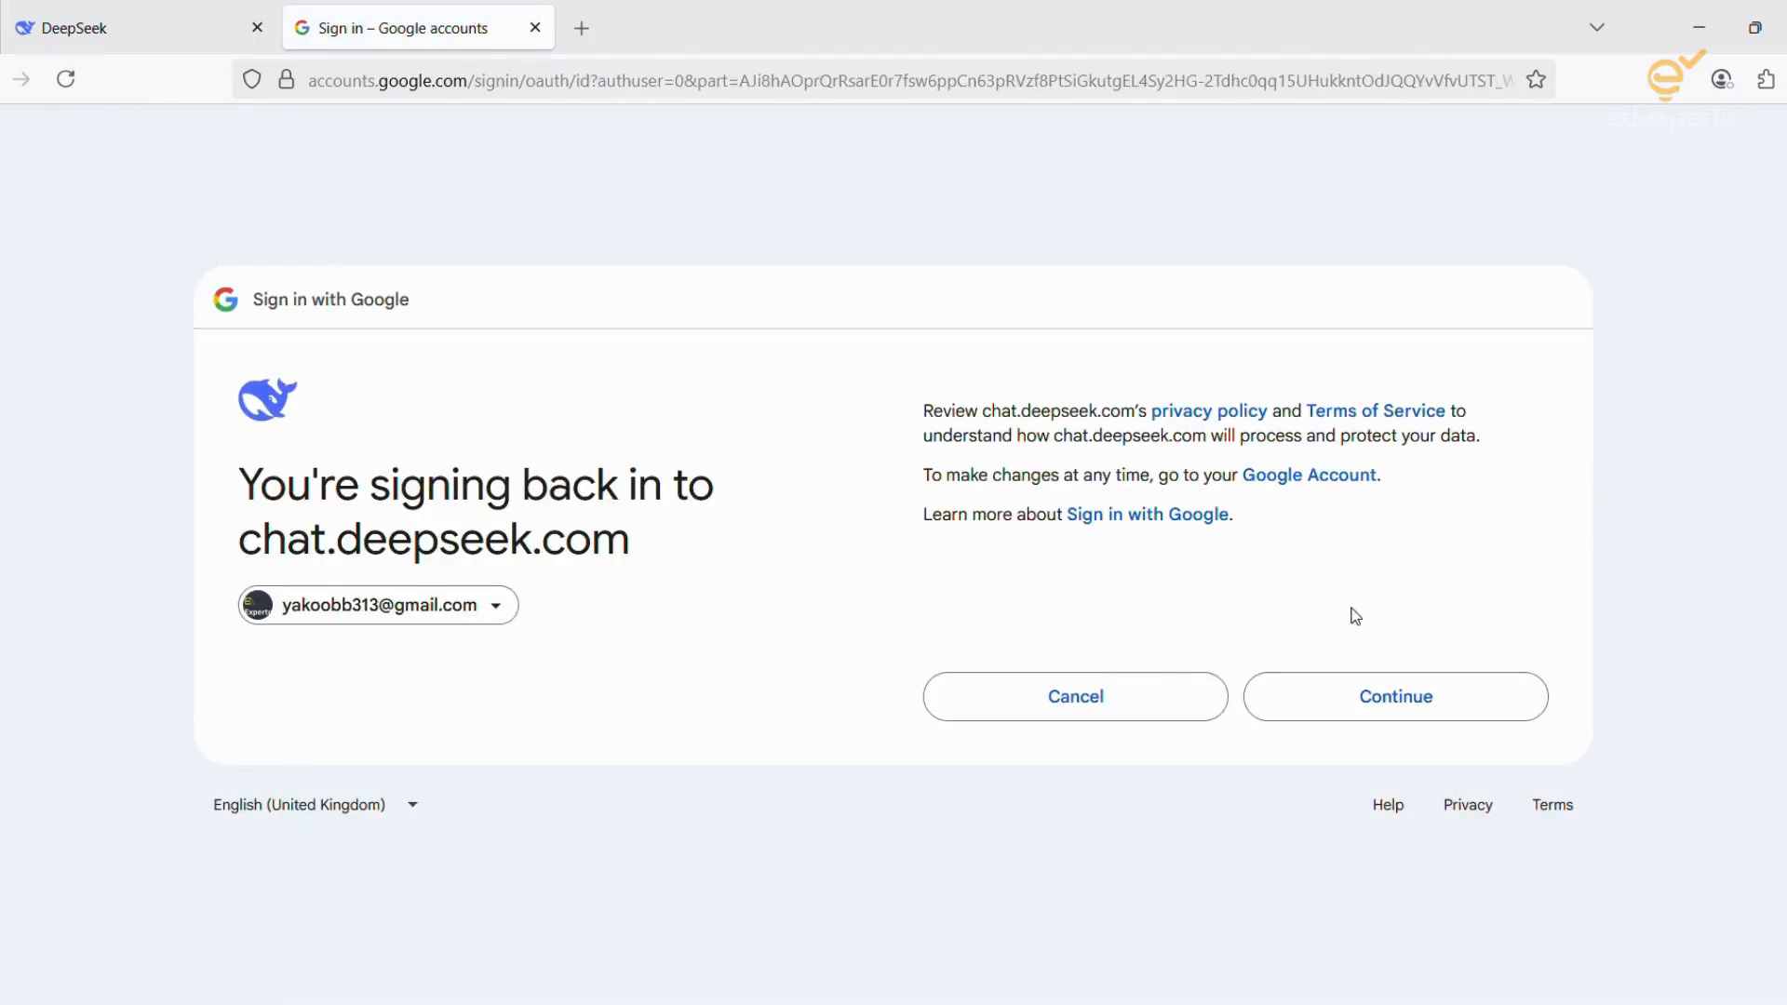
click(1391, 713)
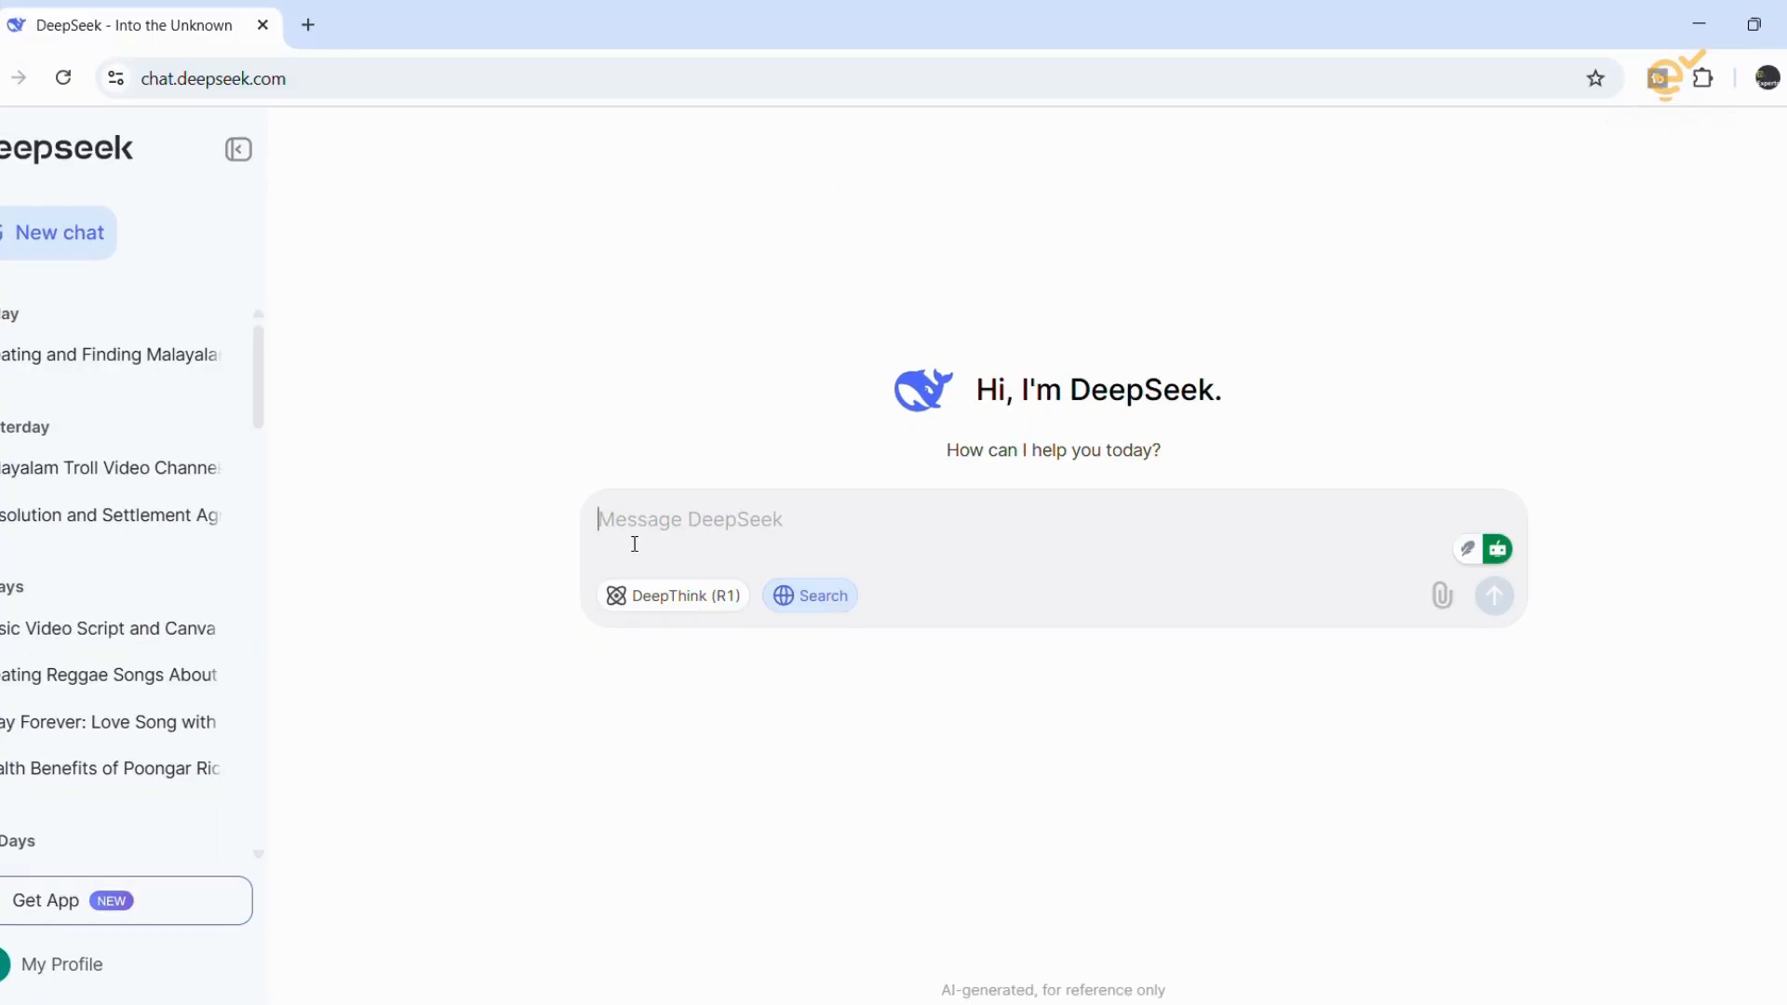
text(how)
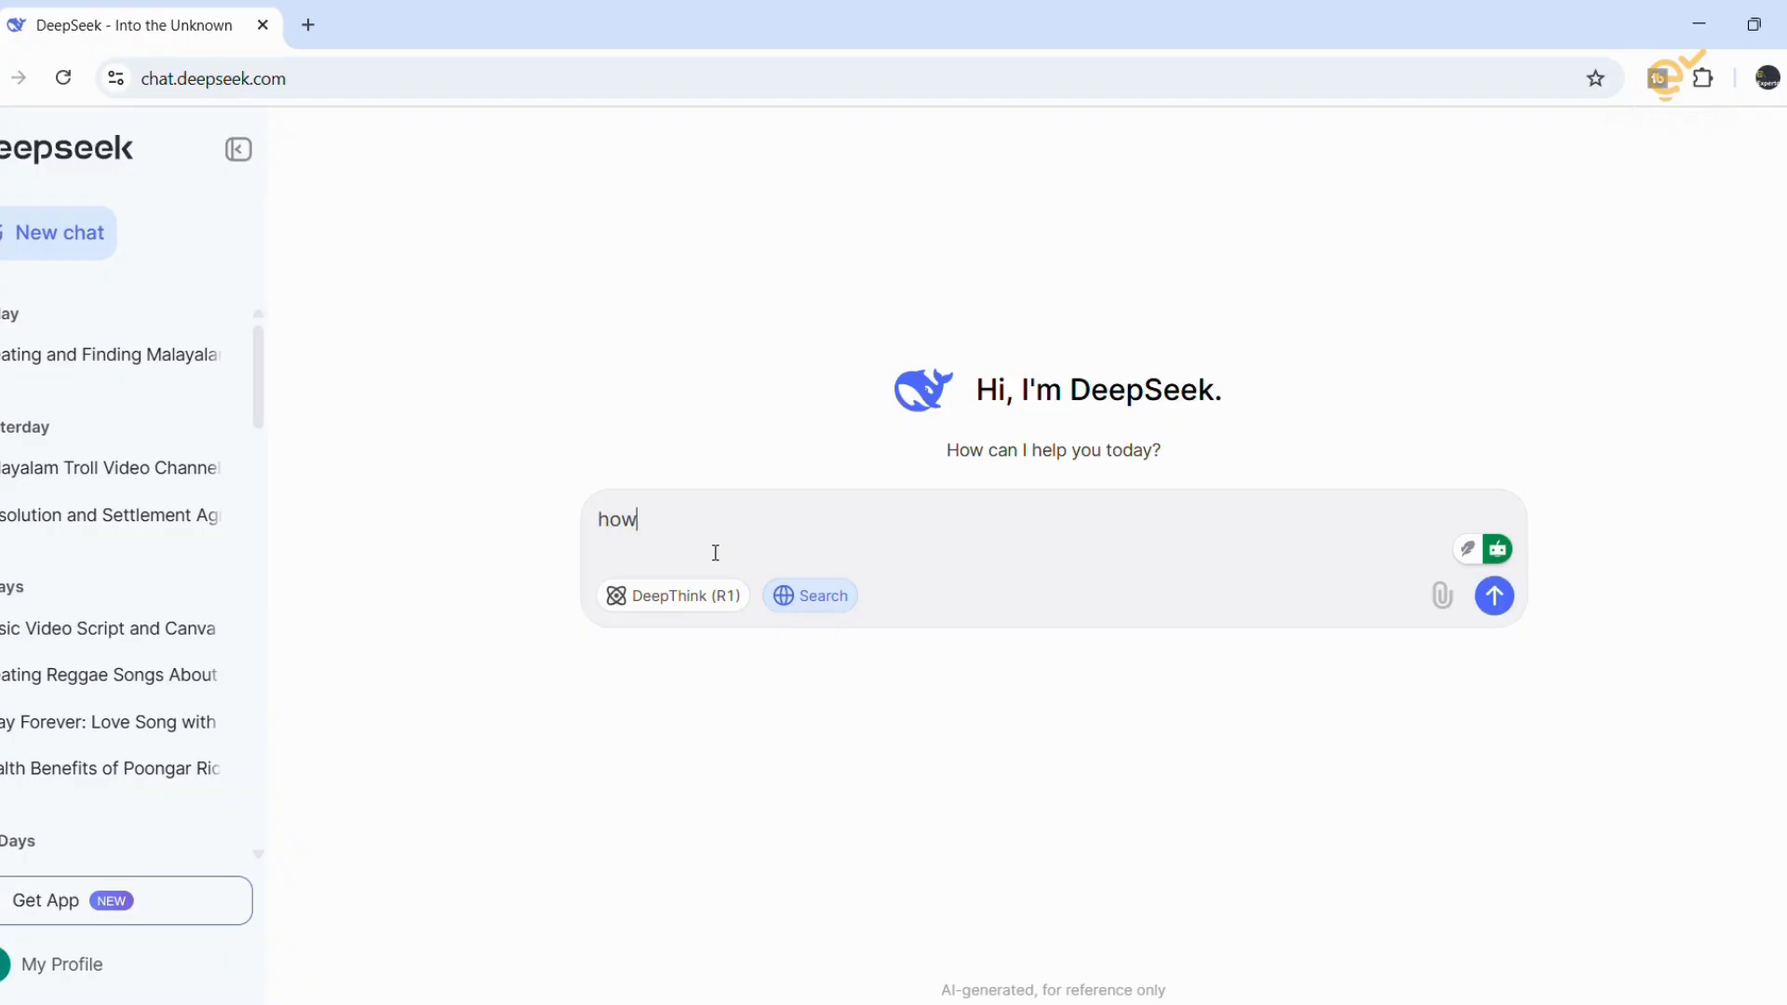
text( we can create a forma)
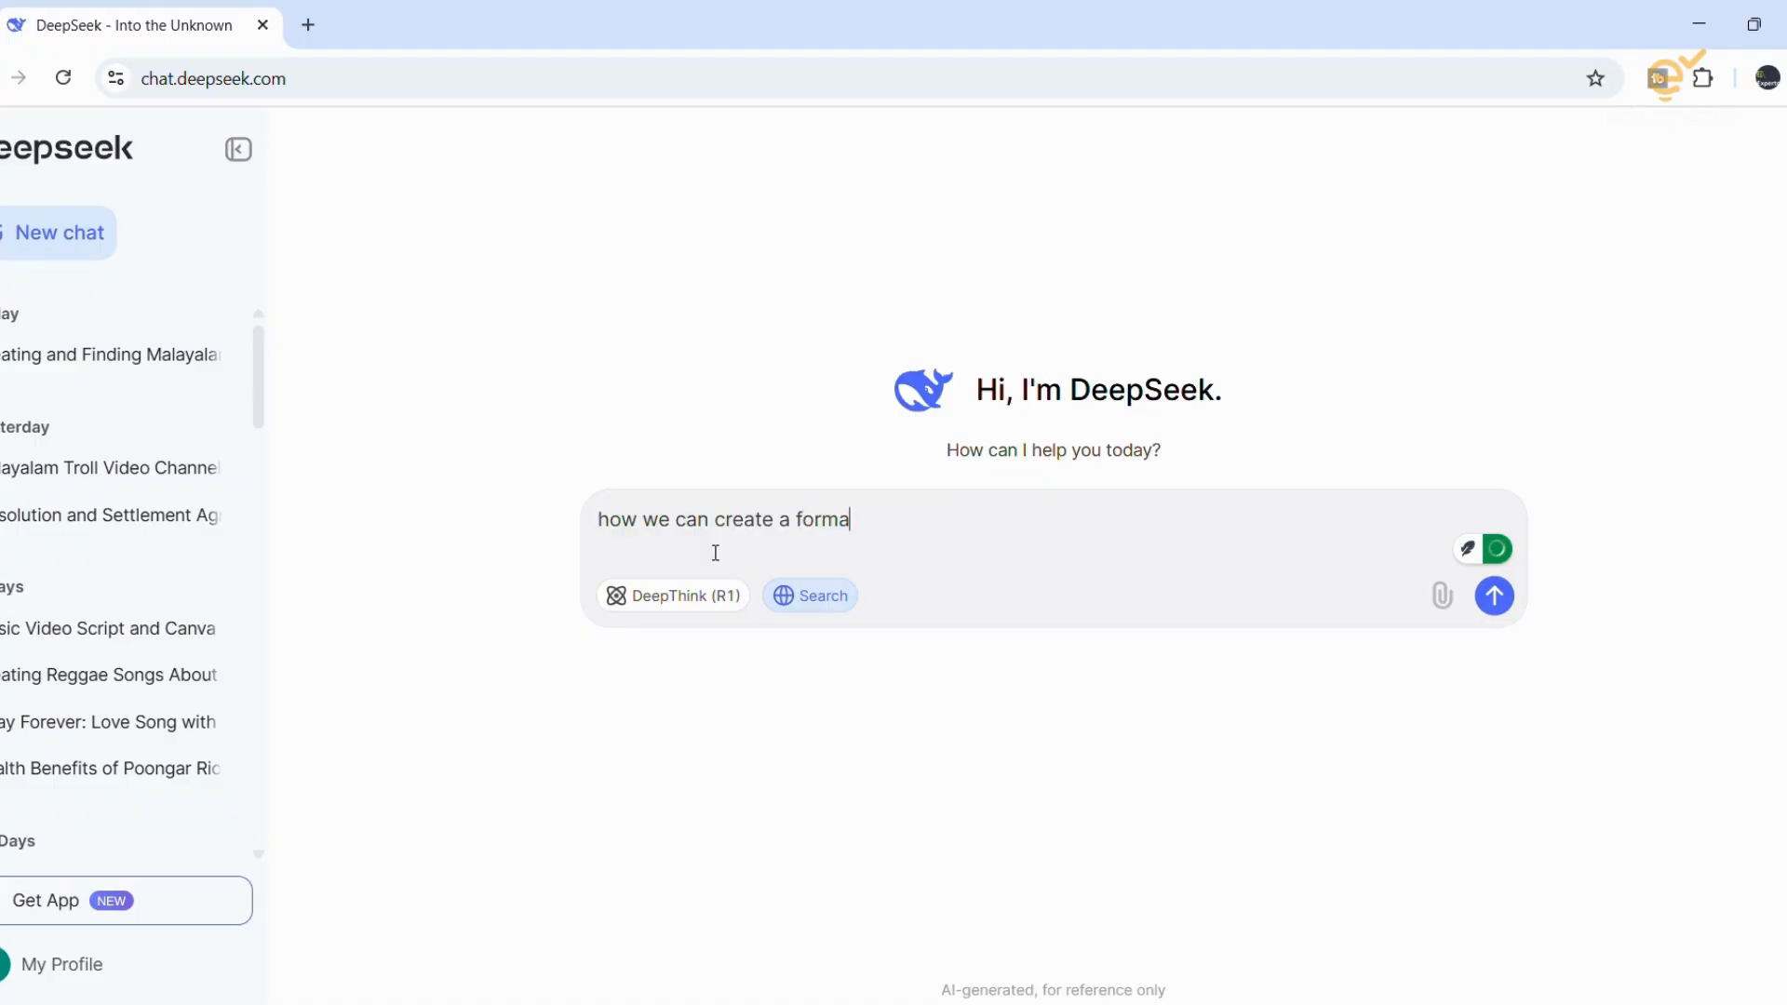
text(l communication letter ?)
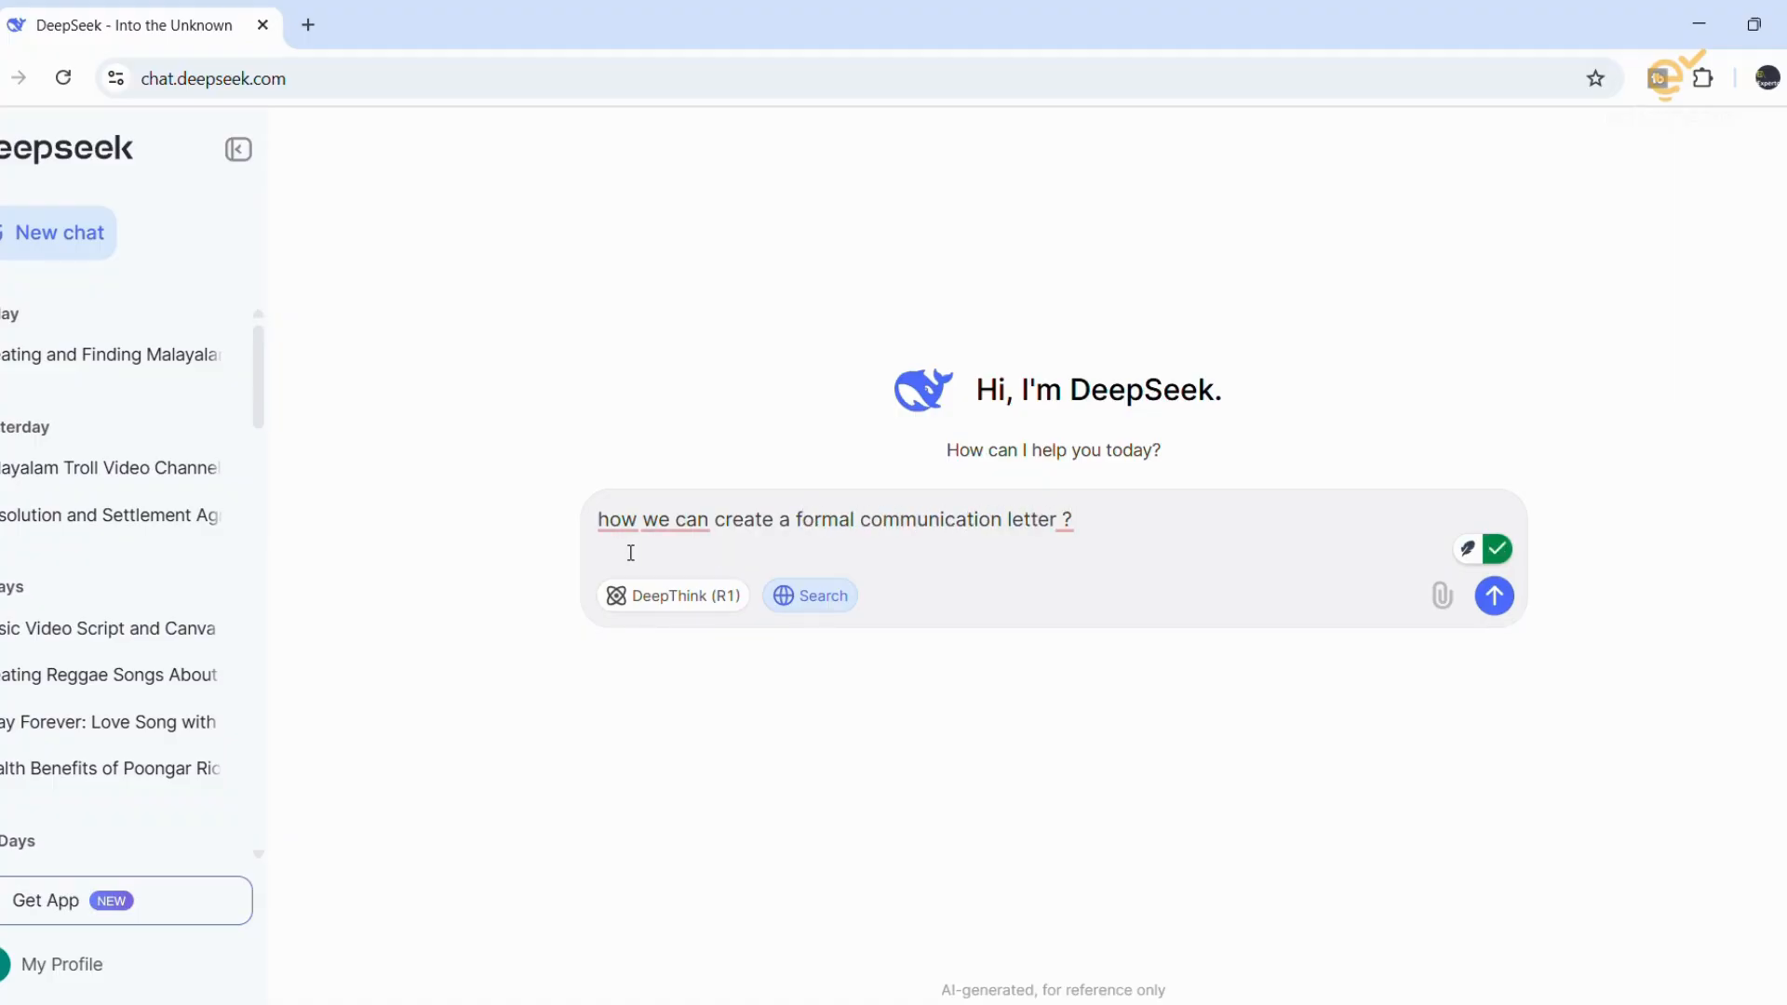
key(ctrl+a)
key(BackSpace)
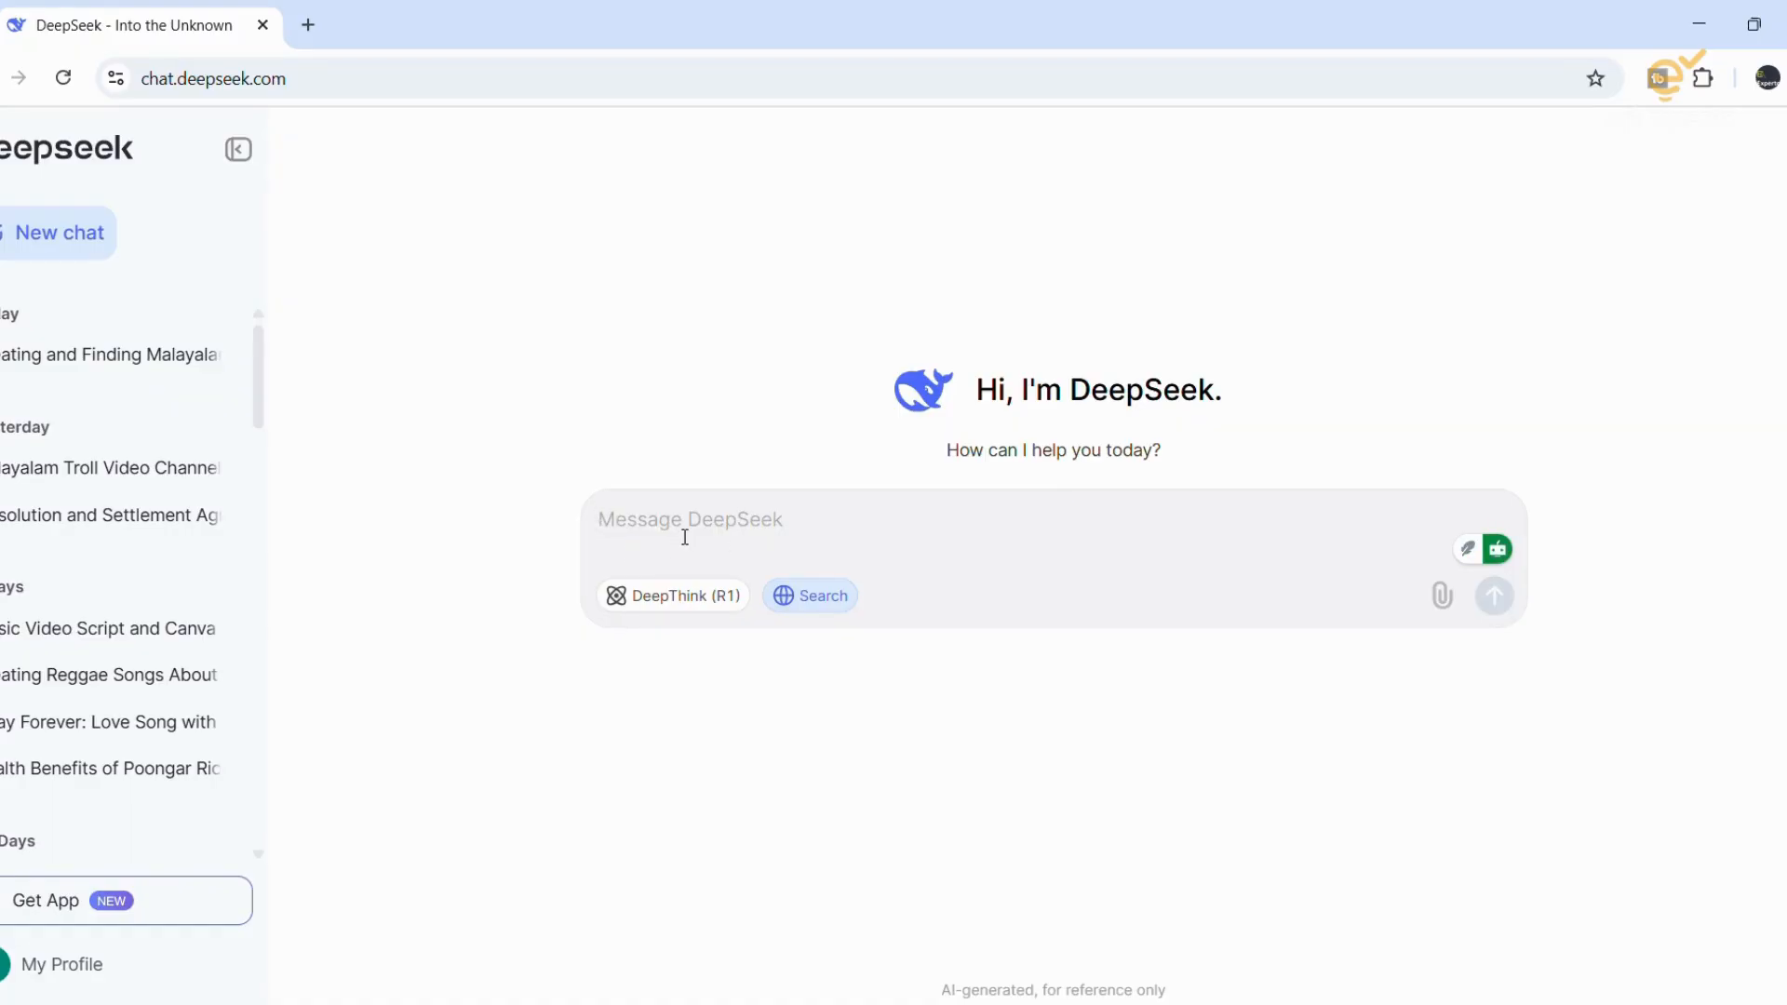
Step: Begin the prompt with "I started a business firm of wholesale", accepting the suggested one-word spelling of wholesale
text(I star)
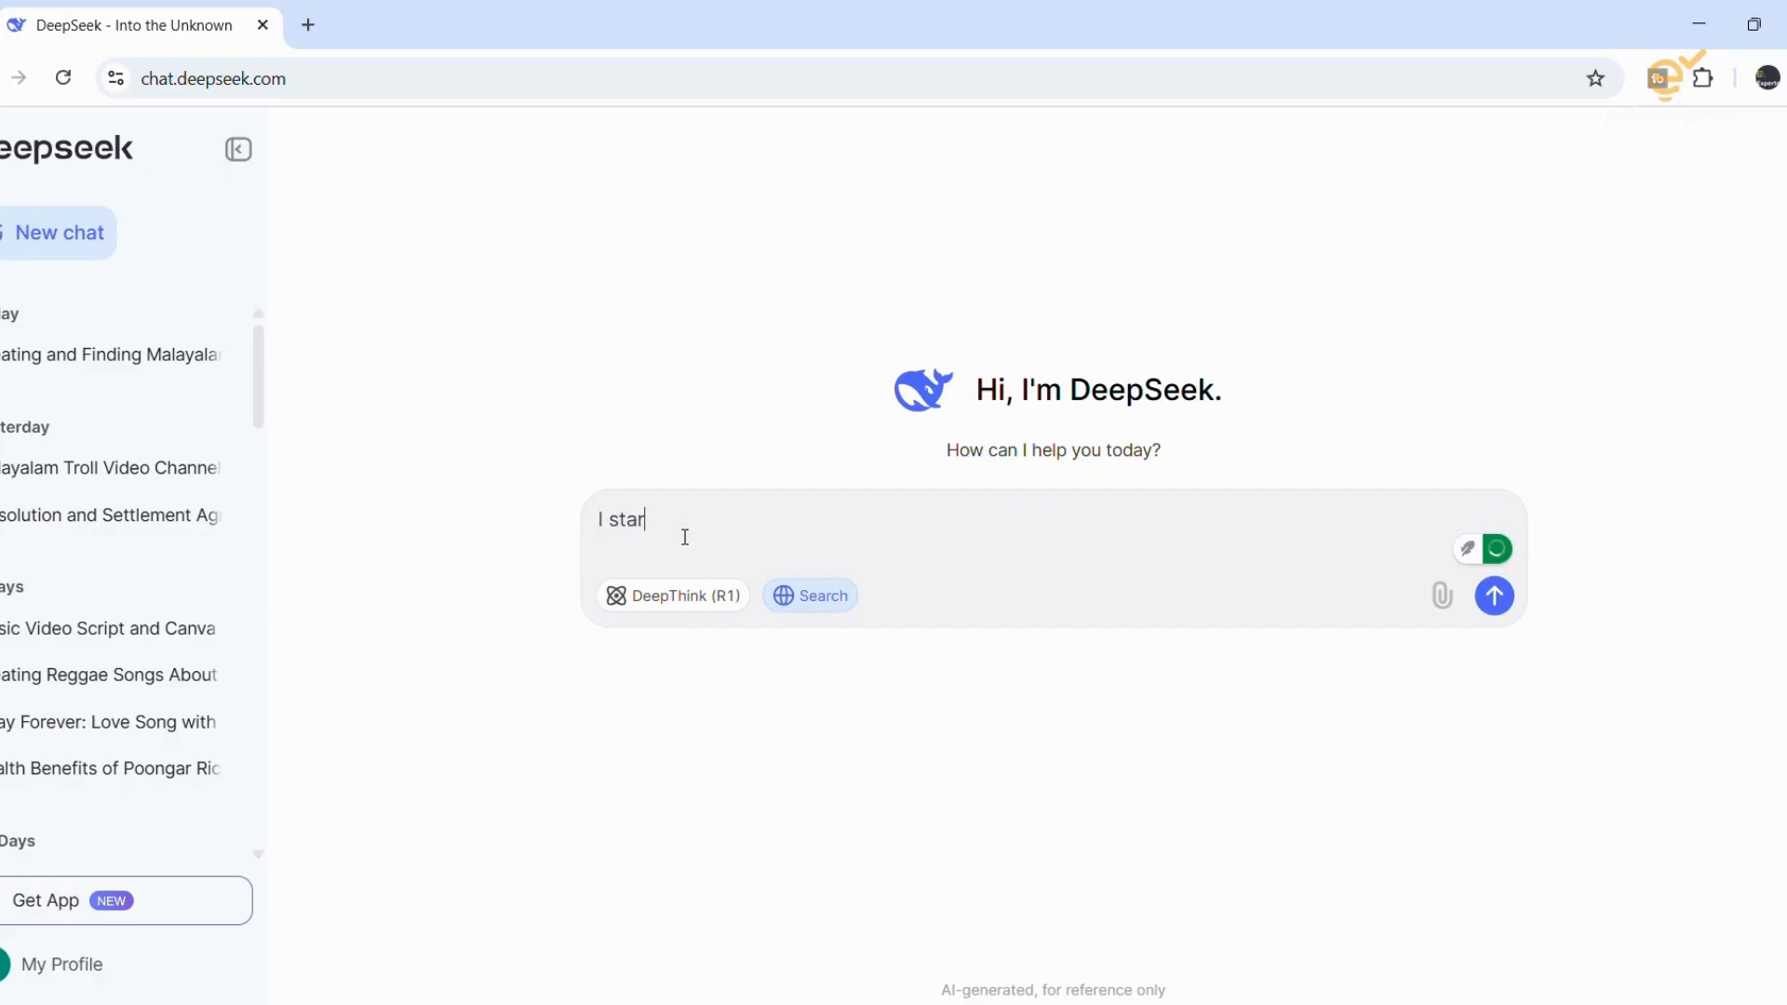
text(ted a business firm)
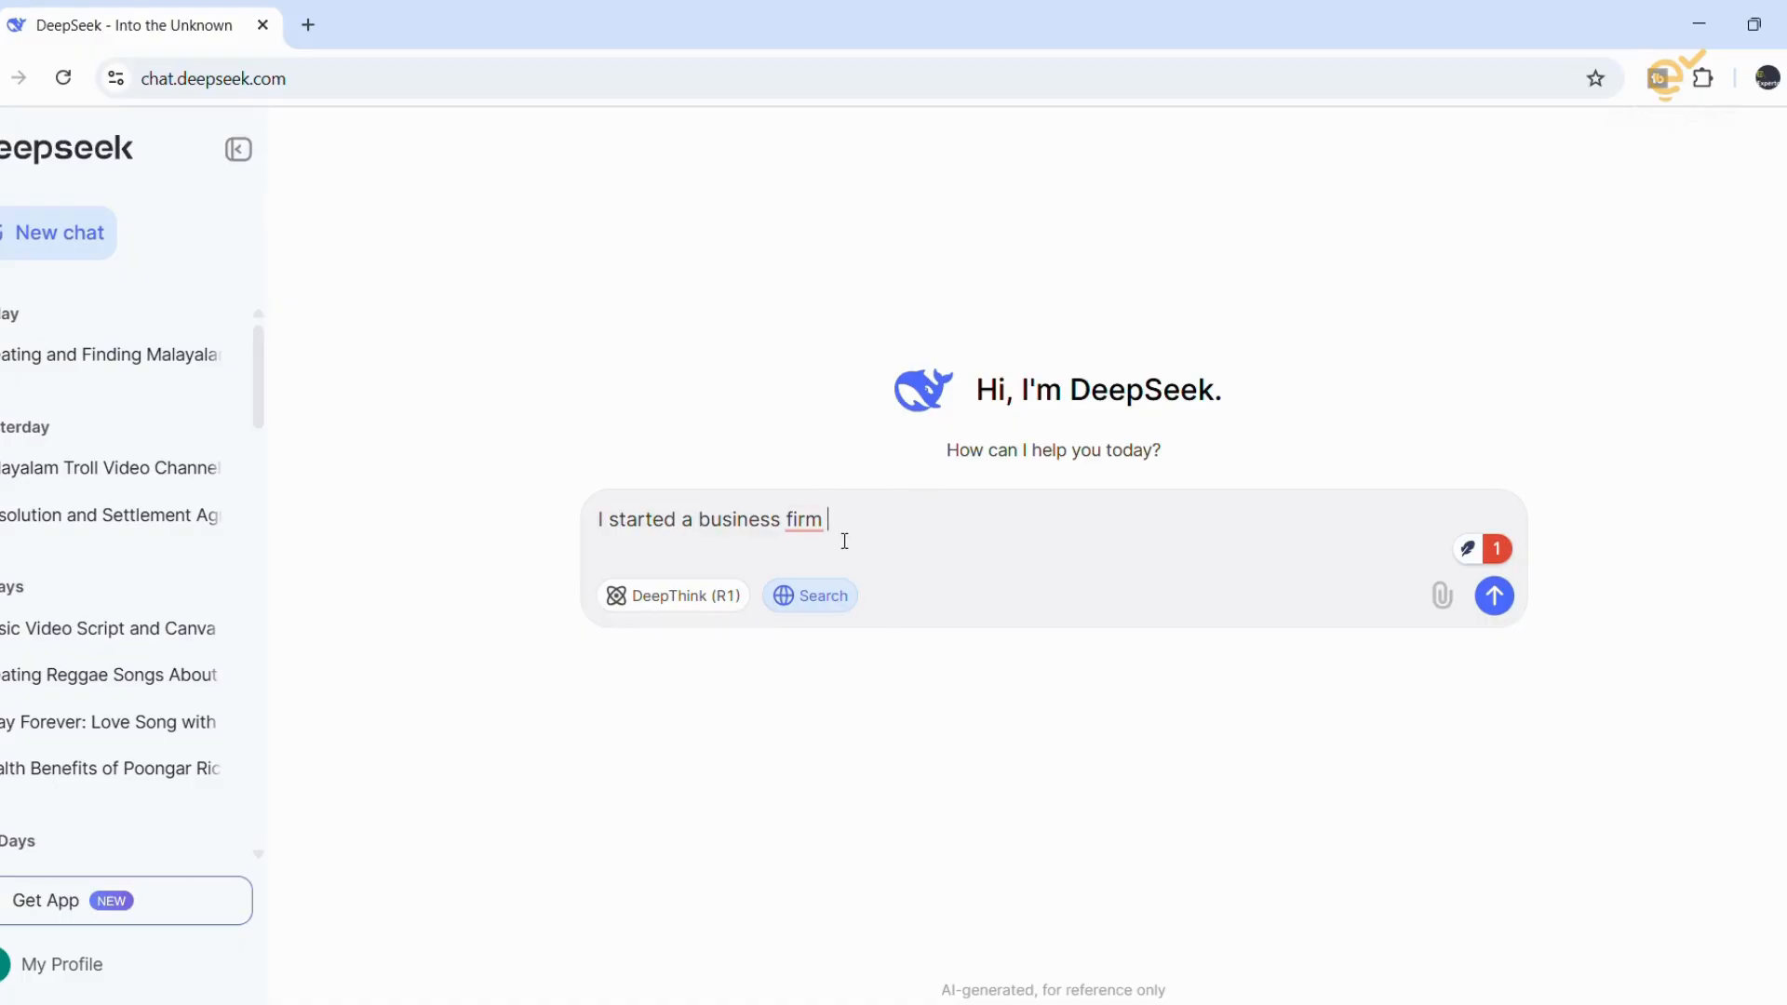
mouse_move(802, 537)
click(807, 586)
key(BackSpace)
key(BackSpace)
text(rm)
key(BackSpace)
key(BackSpace)
key(BackSpace)
key(BackSpace)
text(irm of whole sale)
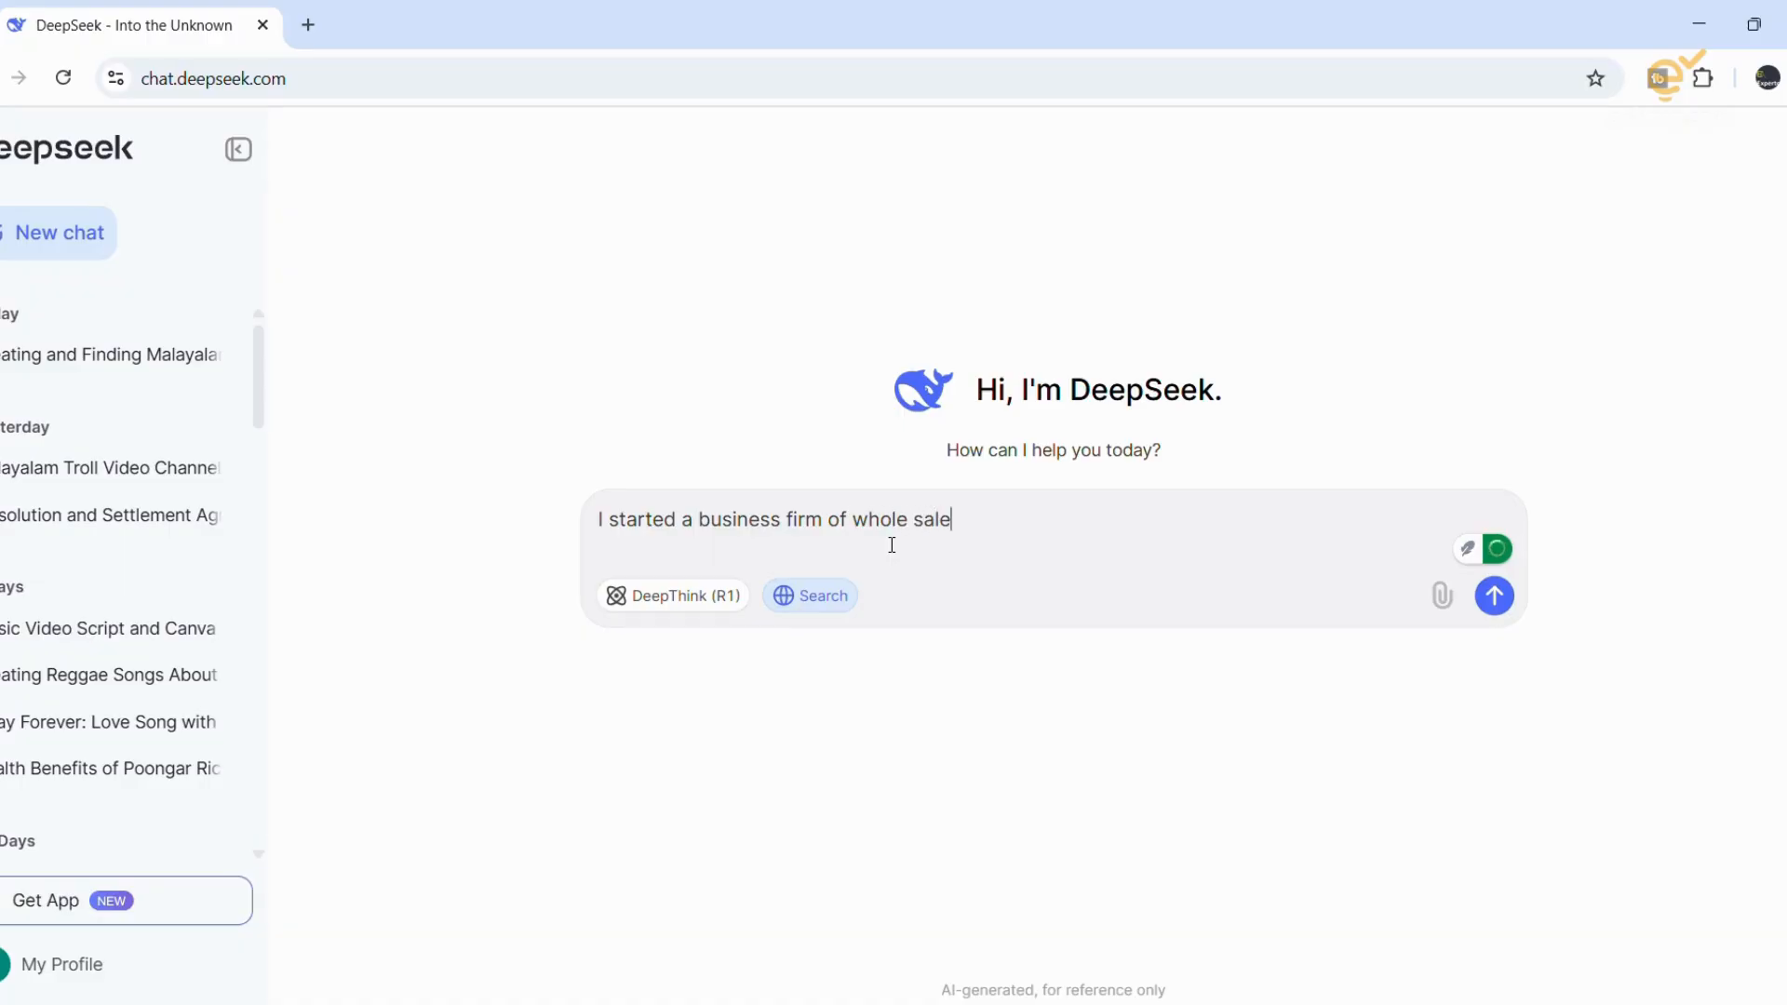
mouse_move(894, 520)
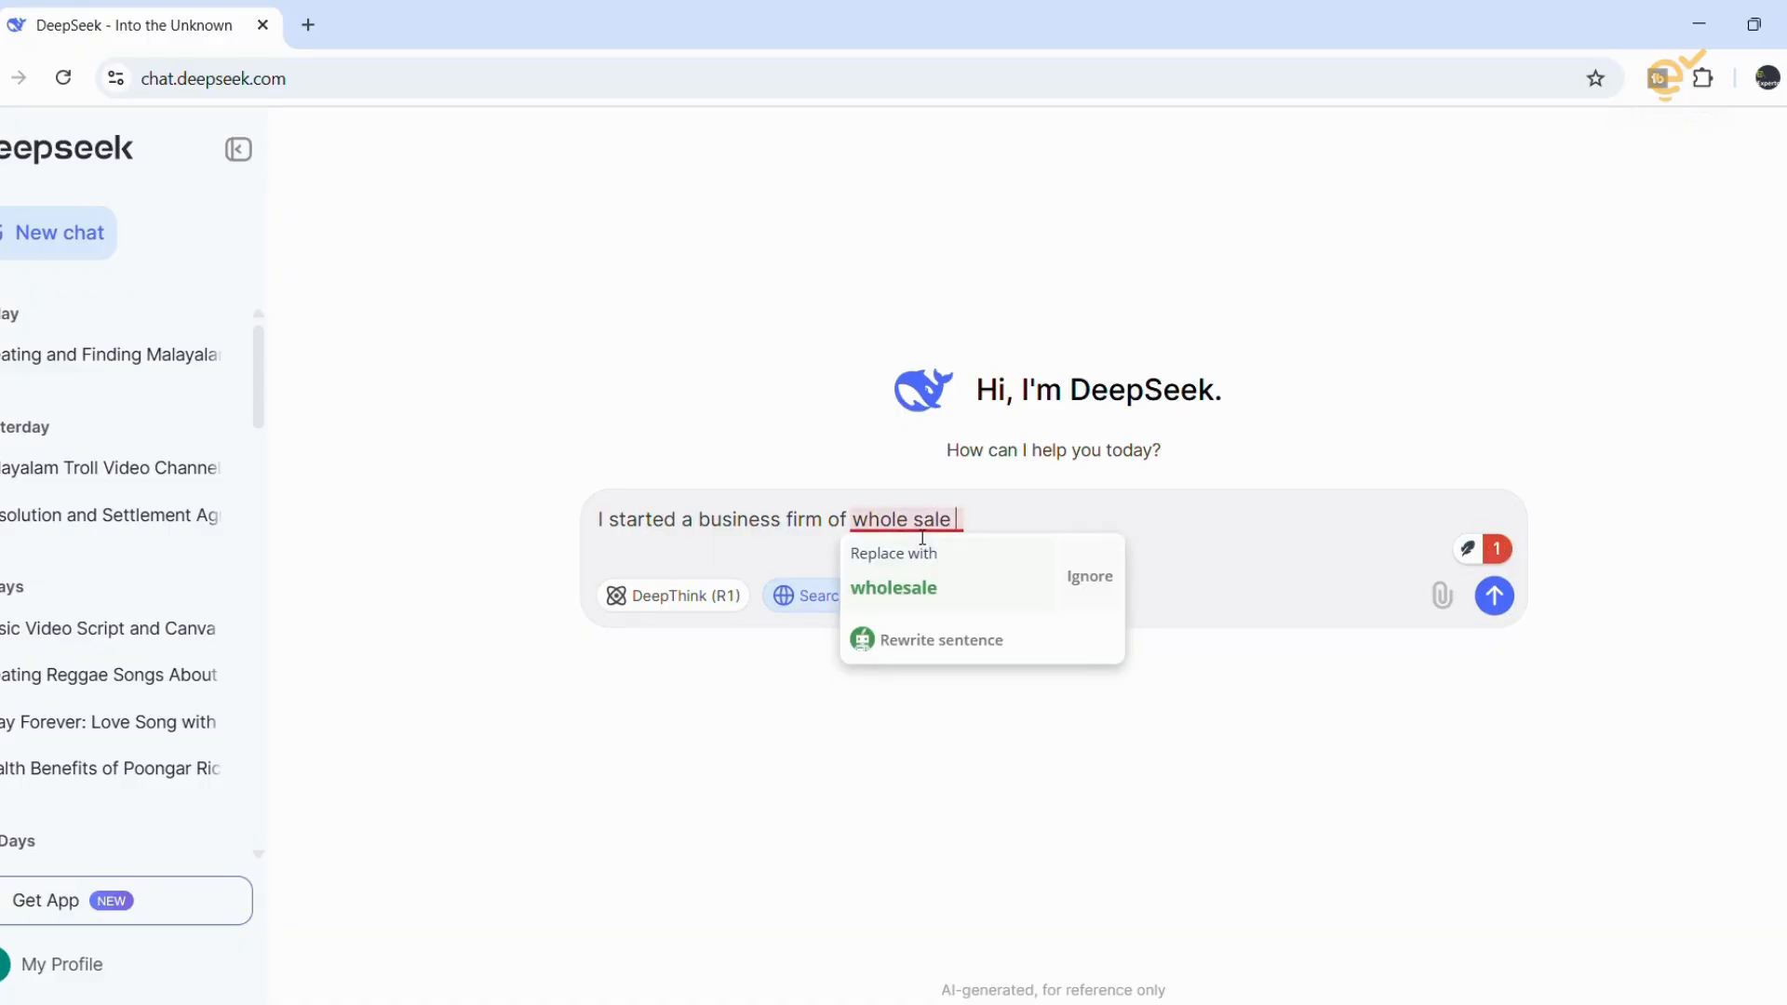
click(910, 587)
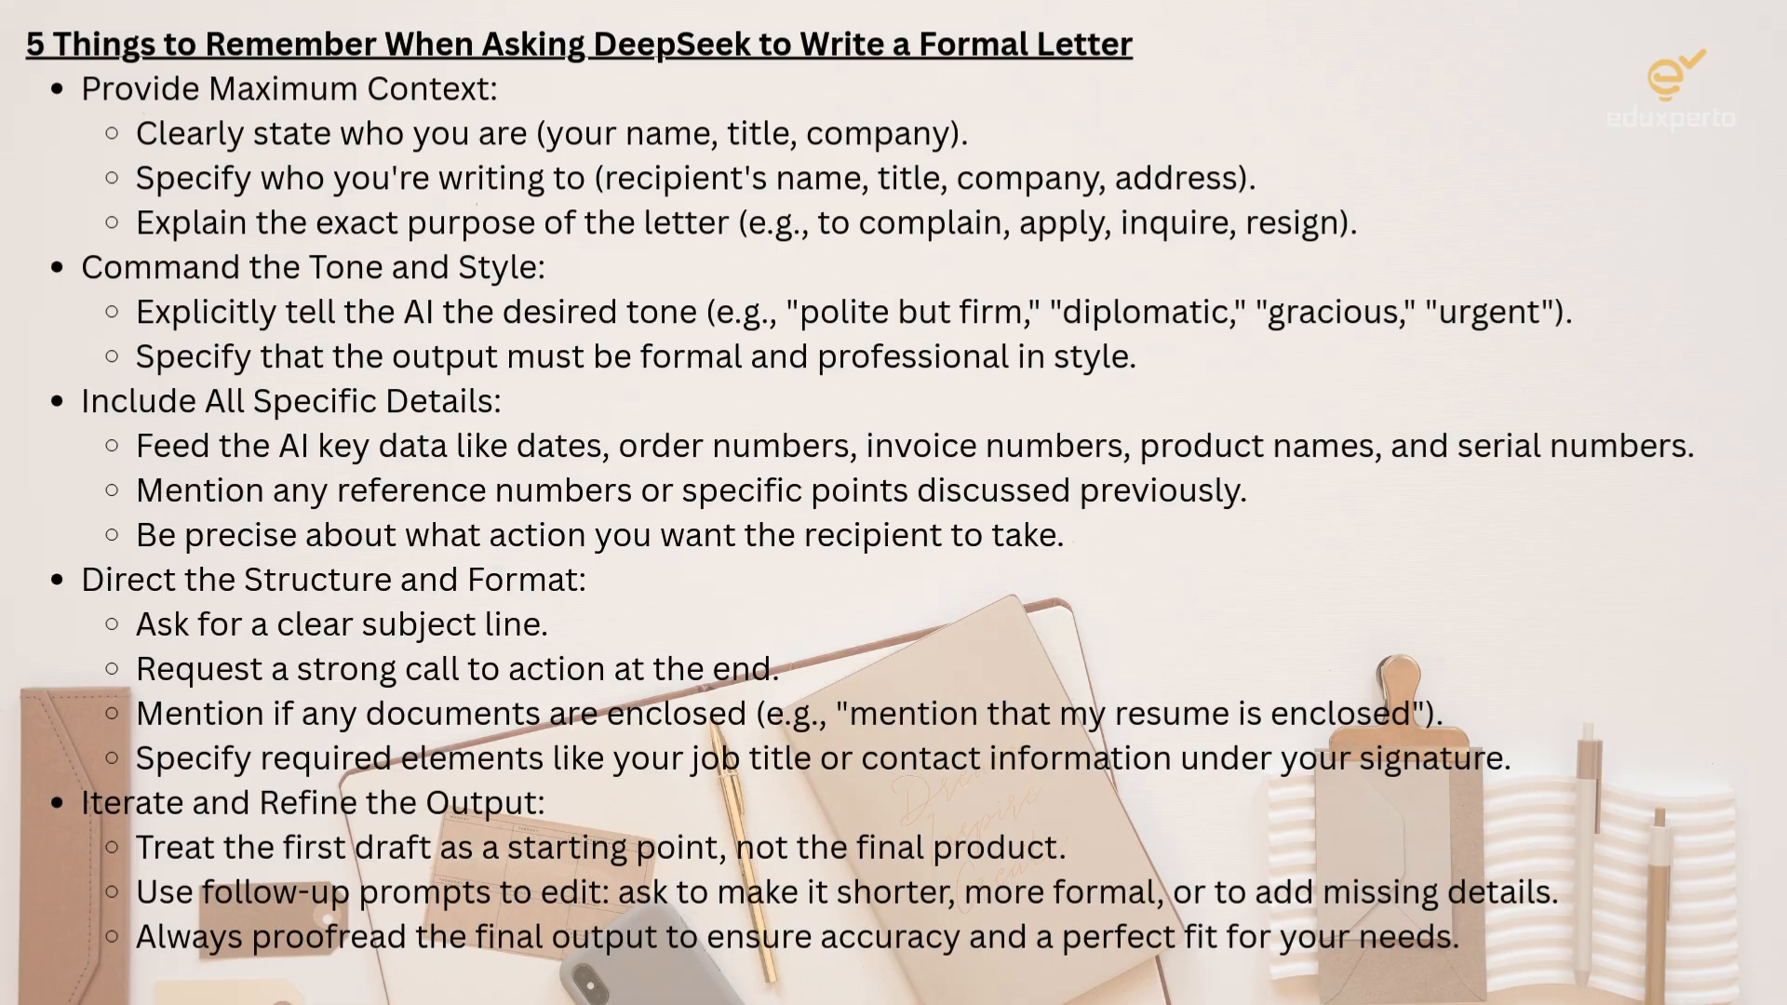
Step: Continue the prompt's letter request with "letter to the concerned Post Master regarding the business commencement and"
text(ter to the ne)
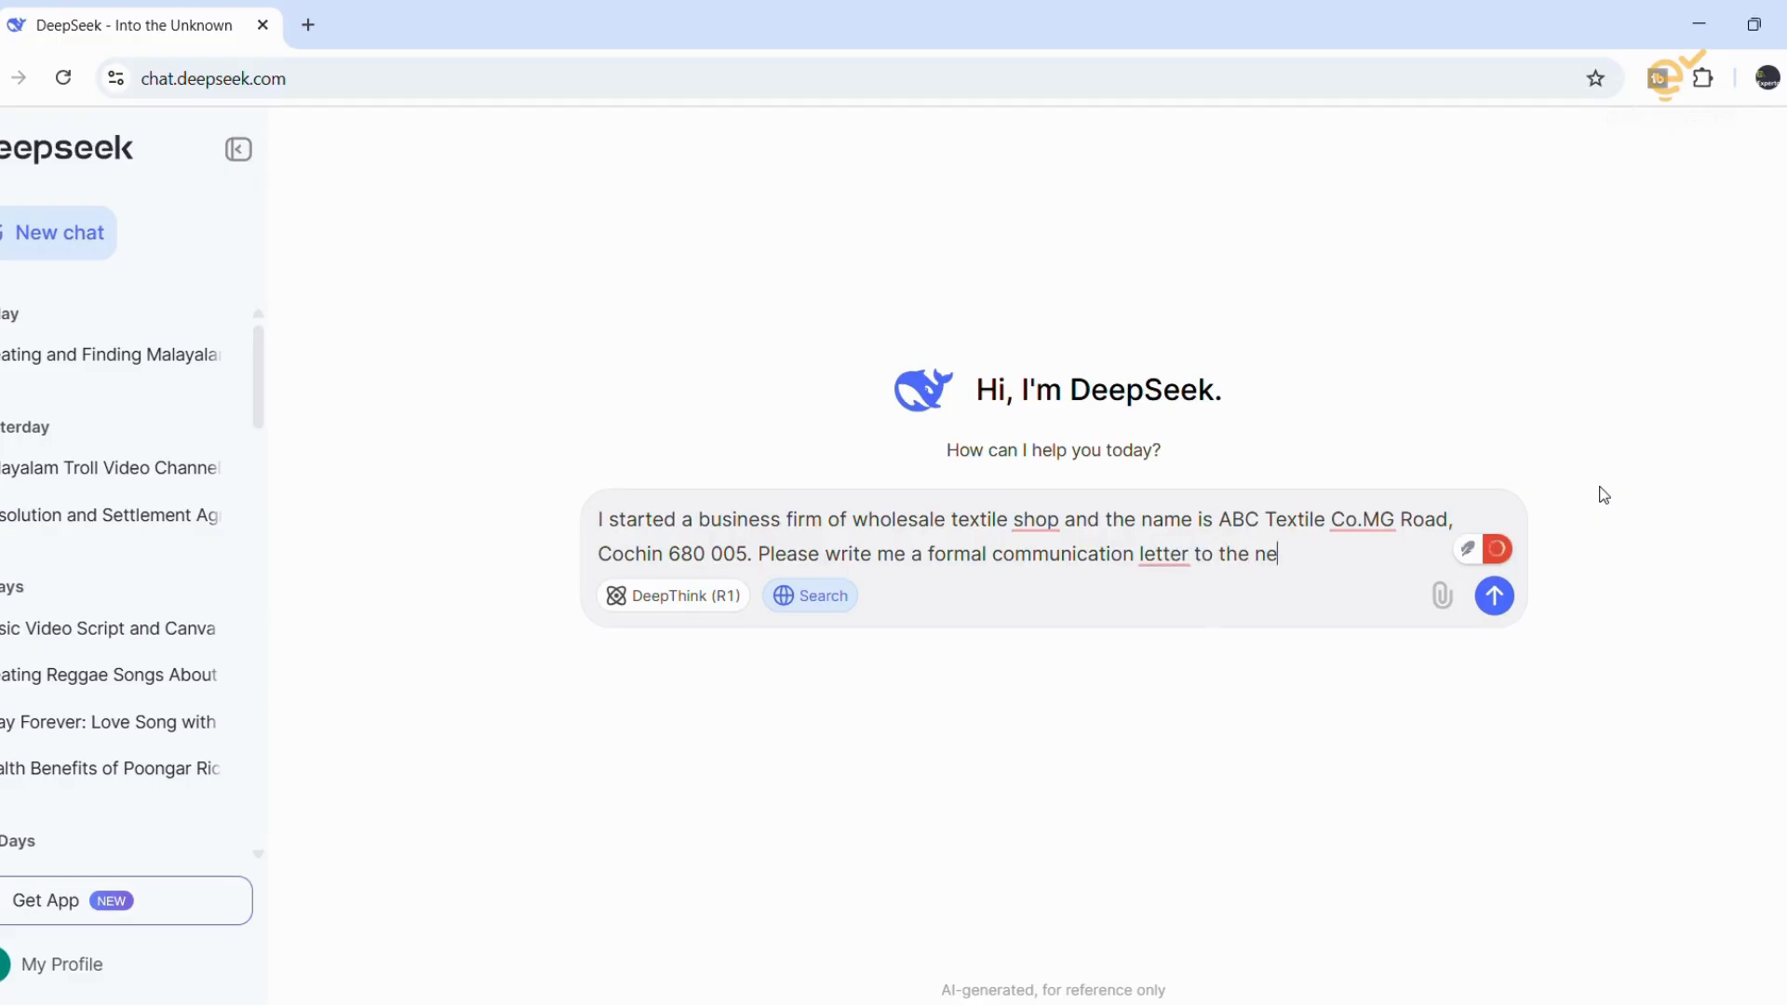
text(arest f)
key(BackSpace)
key(BackSpace)
key(BackSpace)
key(BackSpace)
key(BackSpace)
key(BackSpace)
key(BackSpace)
key(BackSpace)
key(BackSpace)
text(concerned Post Maa)
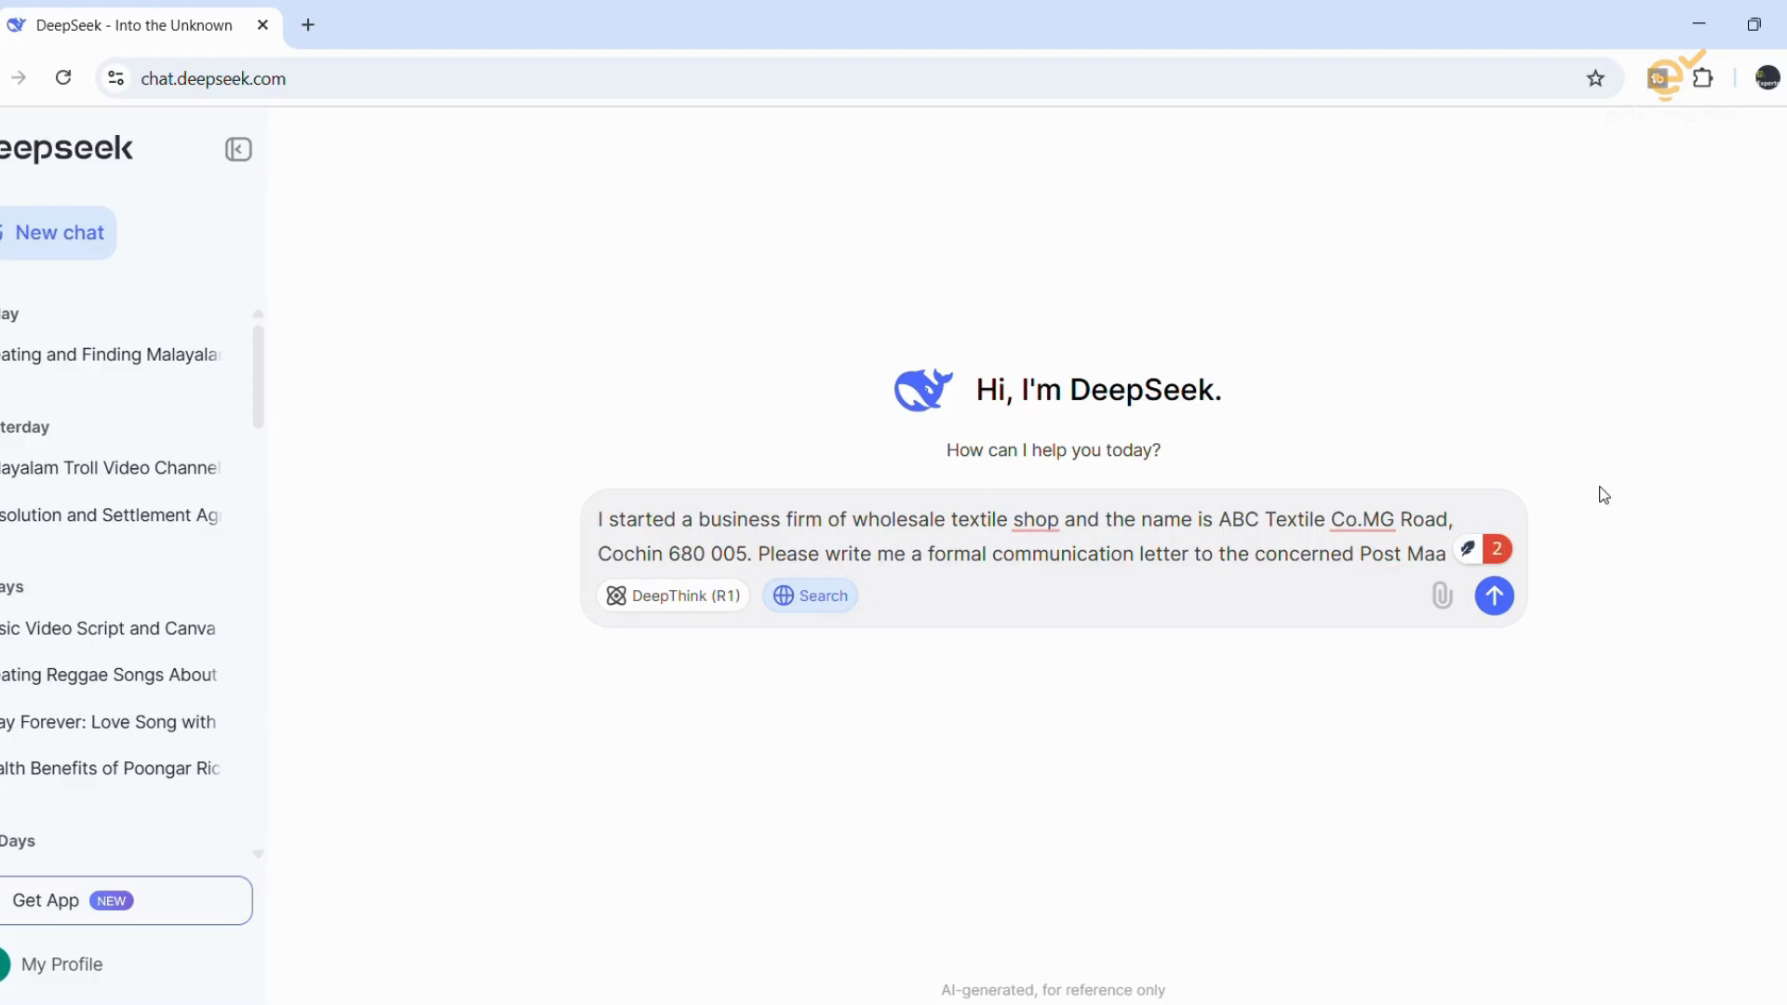
key(BackSpace)
text(ster)
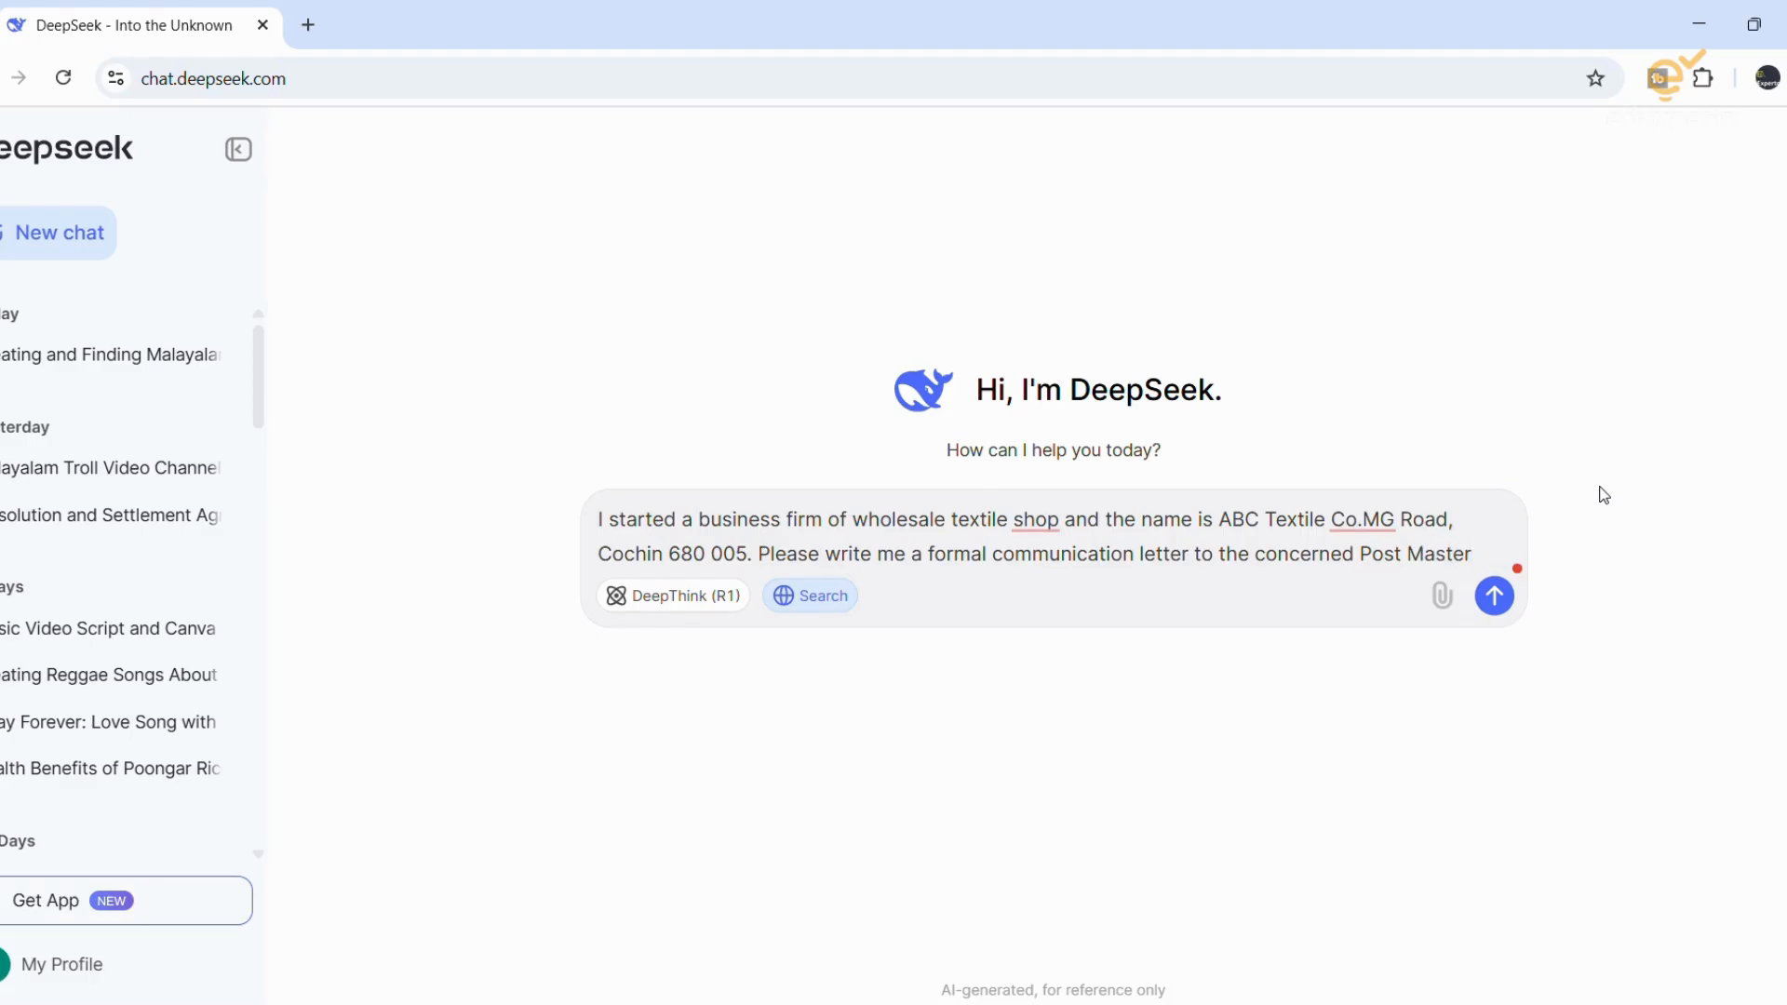
text( regarding)
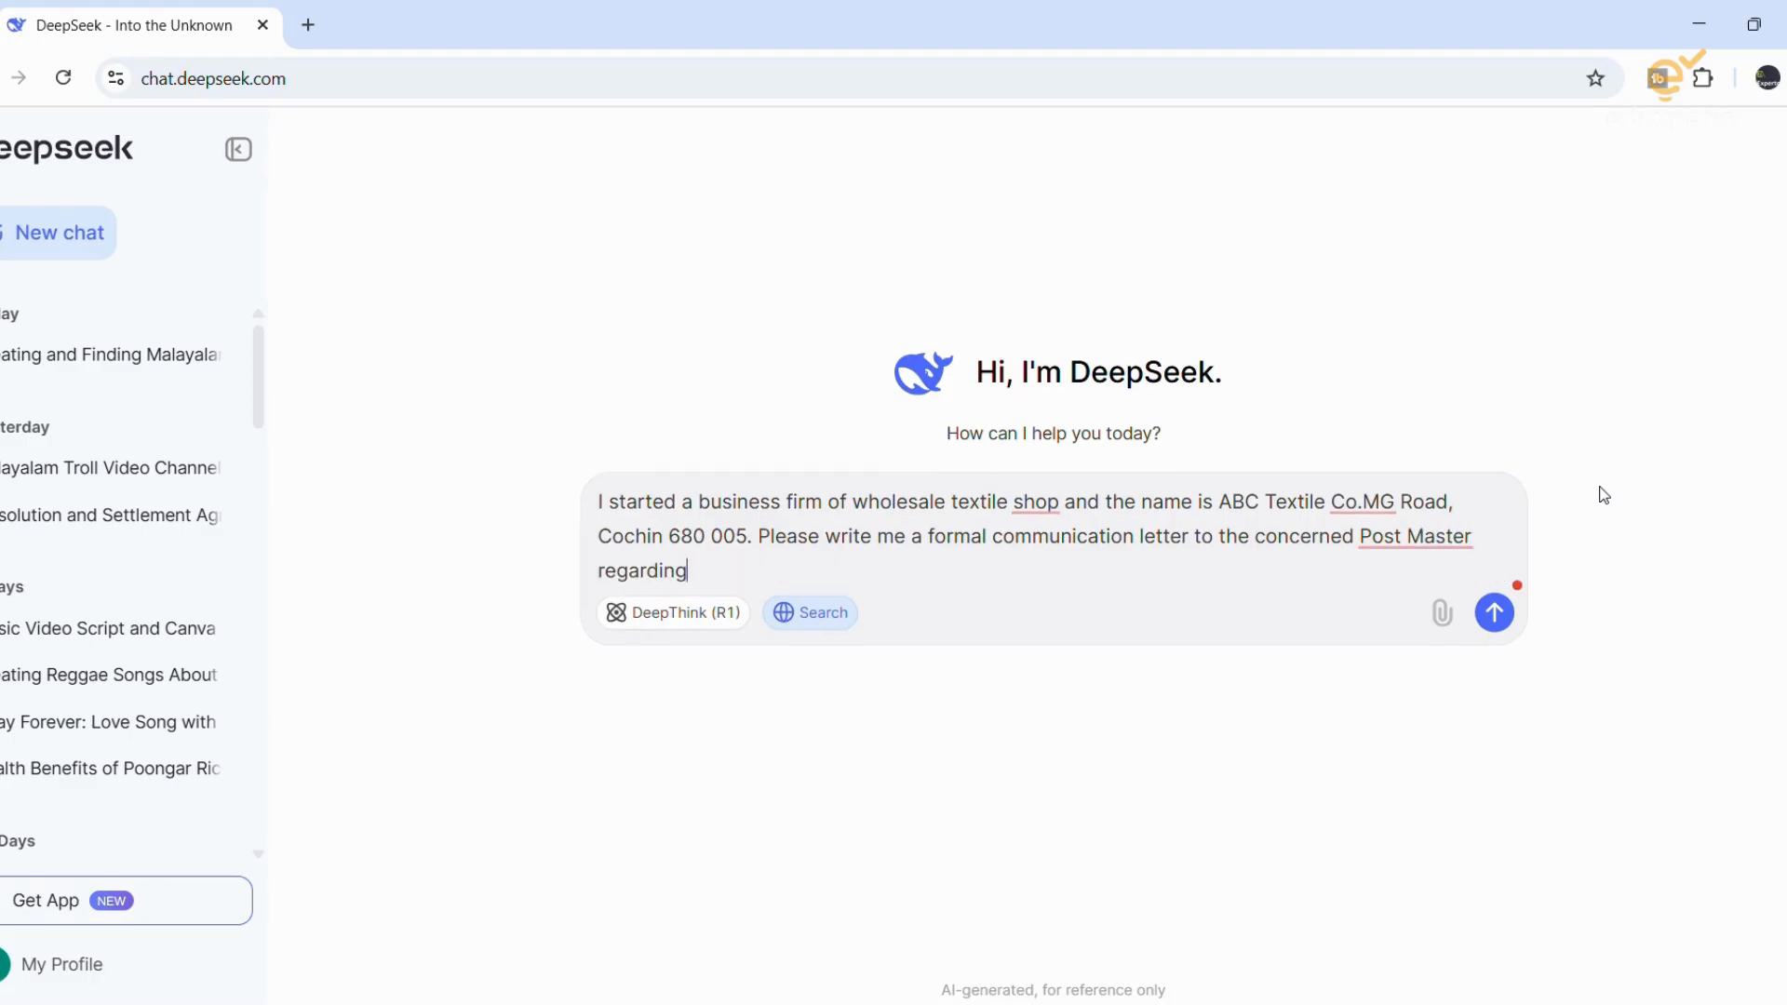
text( the business comm)
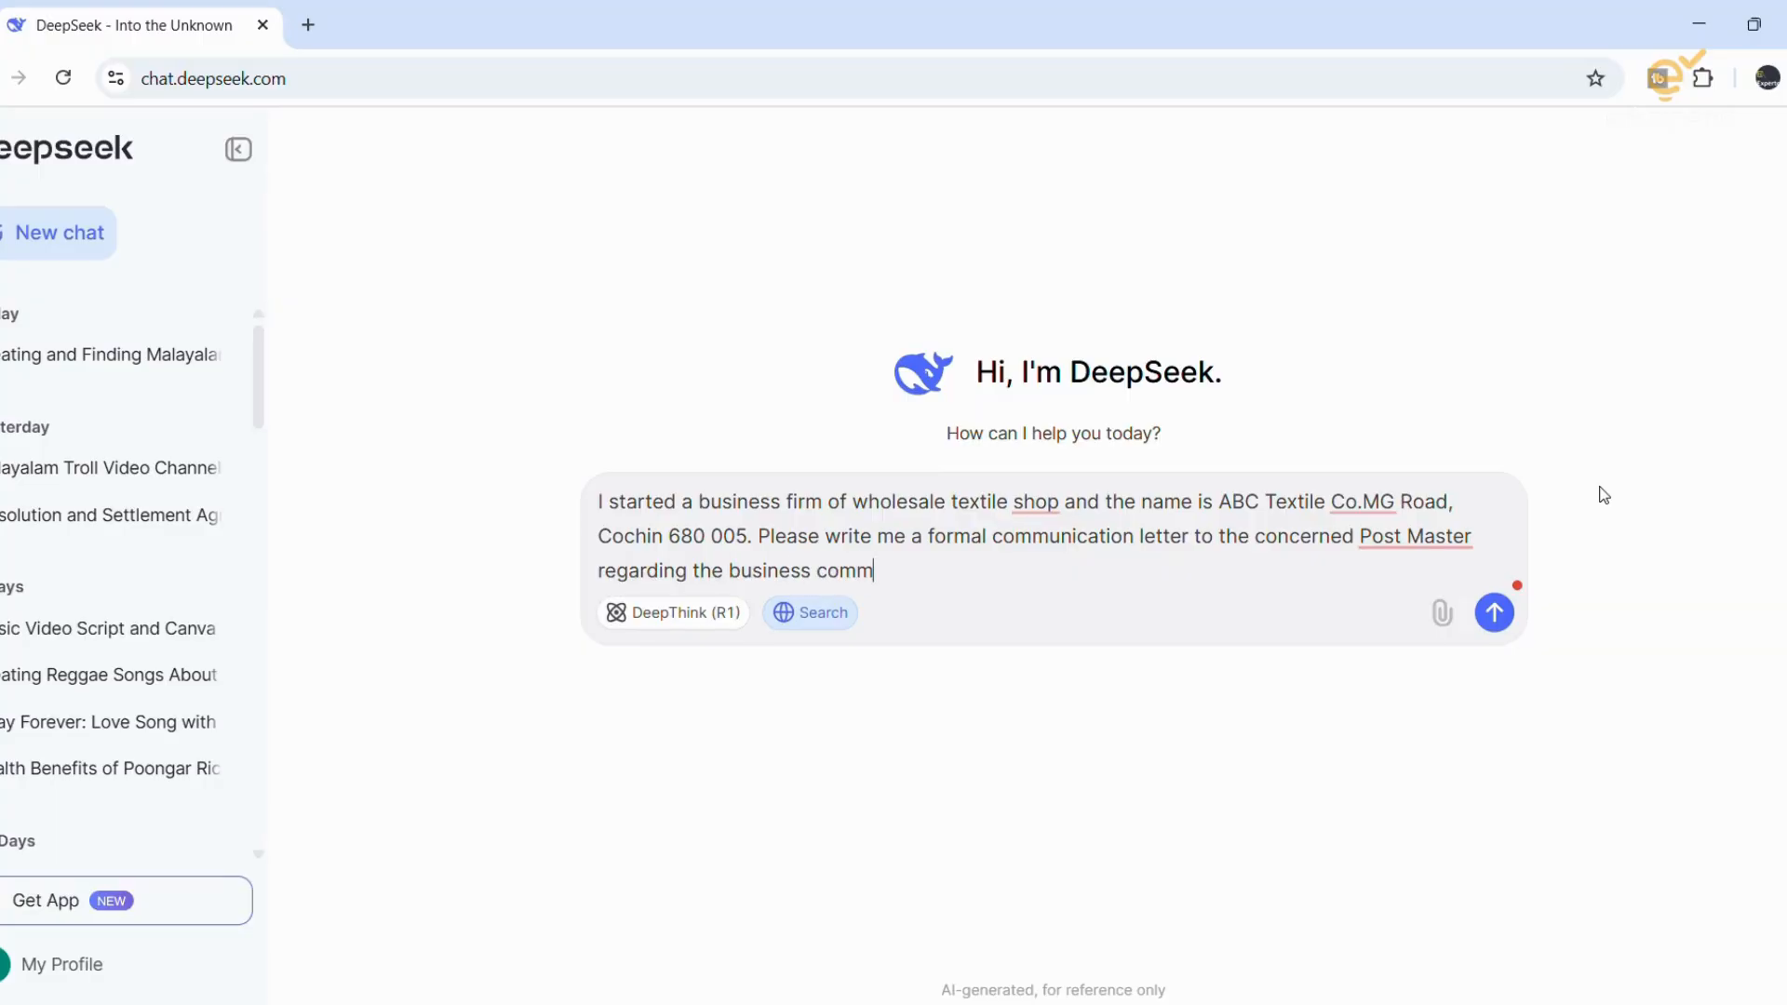
text(encement and red)
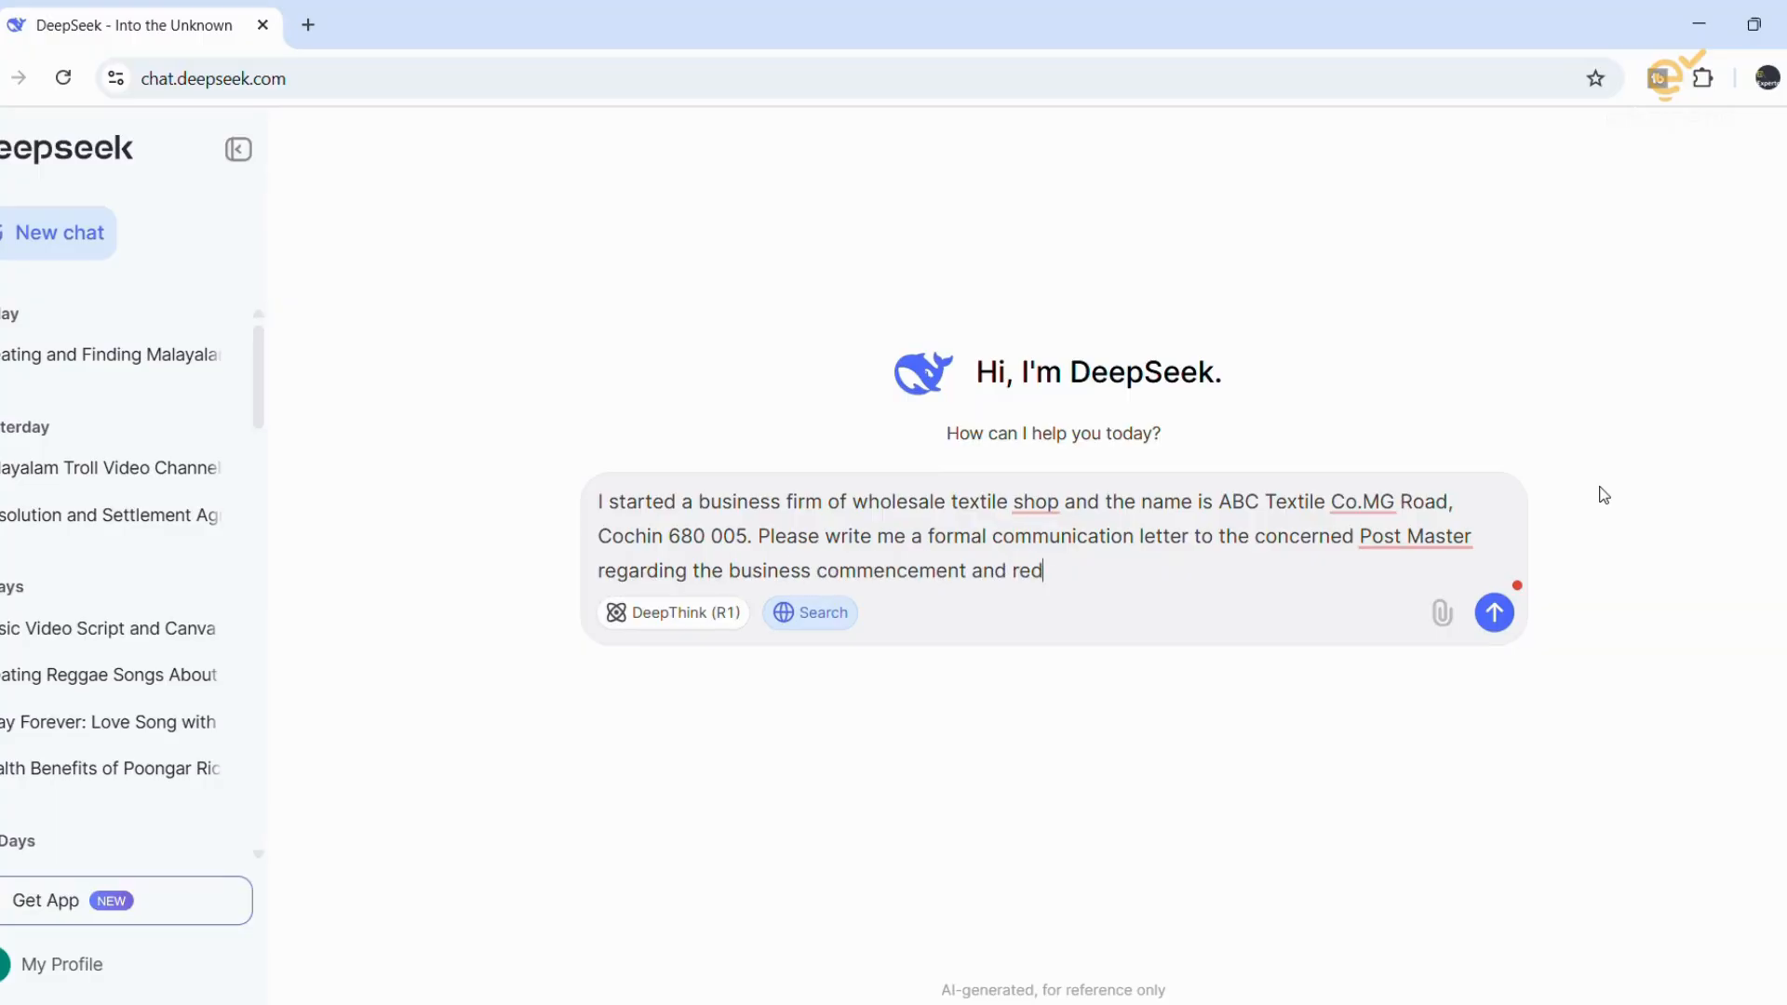
Step: Add "directing the correspondences or parcels to the address mentioned" and ask for the letter to be addressed to the Post master at the local post office
text(irectin)
key(BackSpace)
key(BackSpace)
key(BackSpace)
key(BackSpace)
key(BackSpace)
key(BackSpace)
key(BackSpace)
key(BackSpace)
key(BackSpace)
text(directing the correspondences)
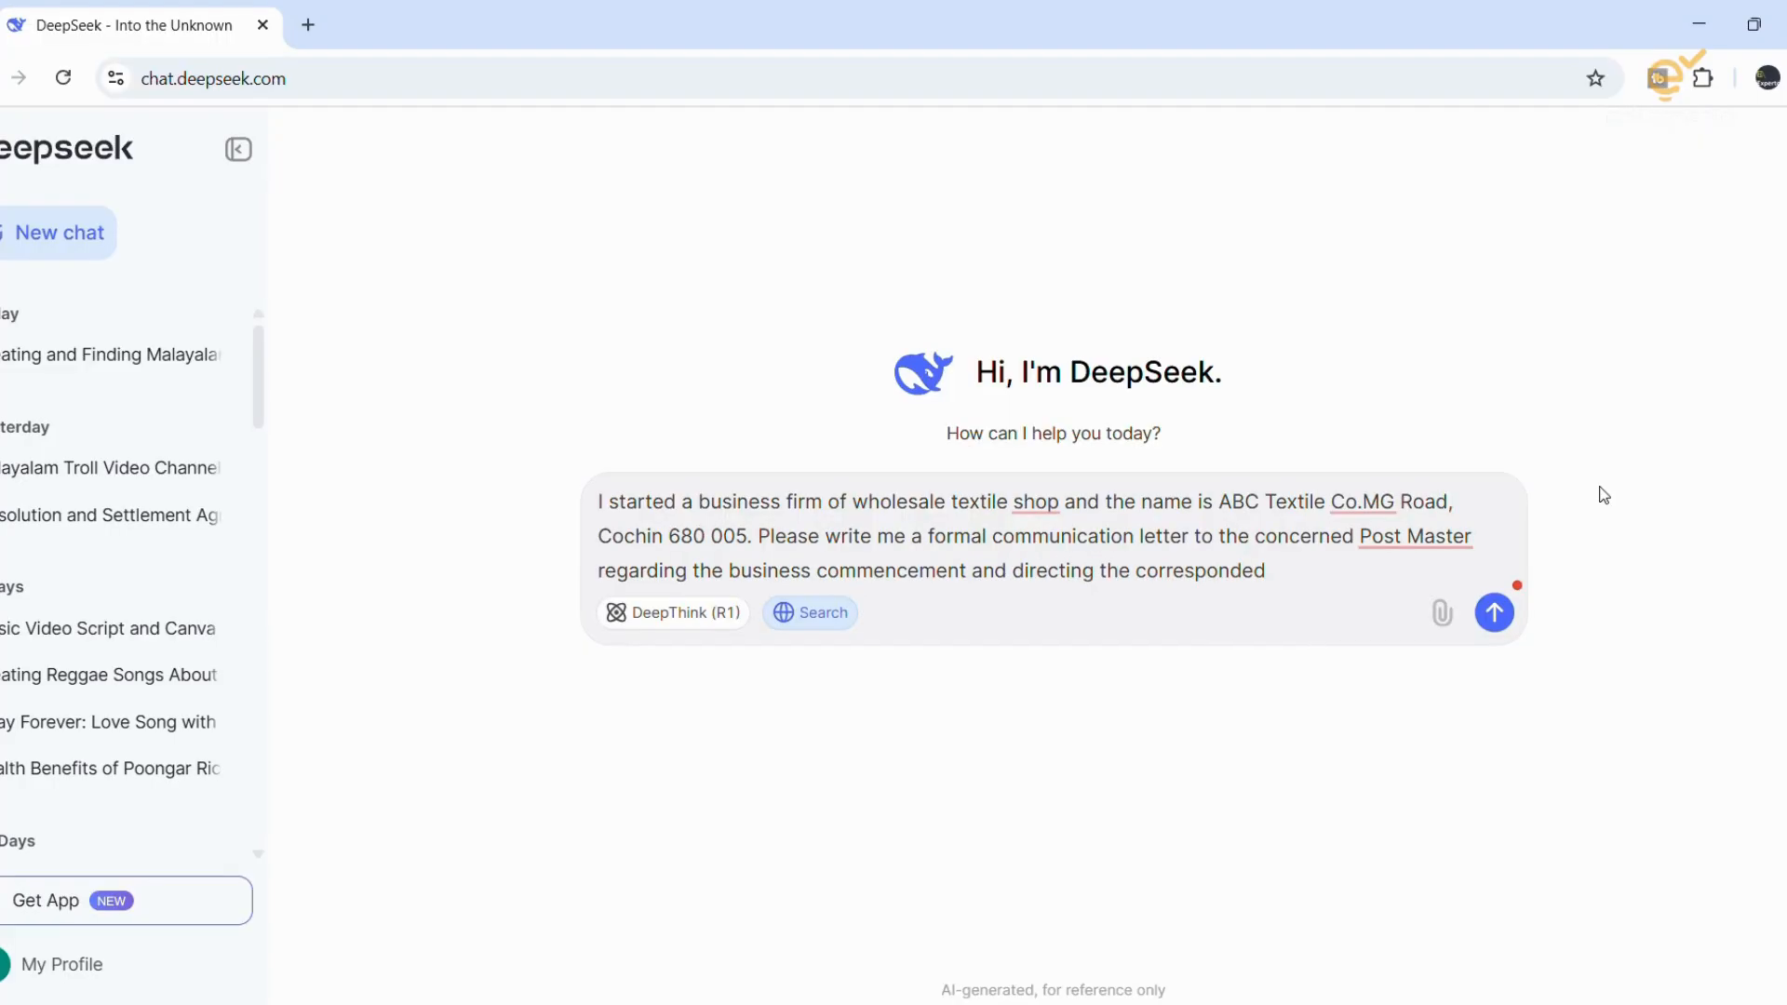
text(  or parcels to the address mentioned. The letter to be addressed to Post master, MG)
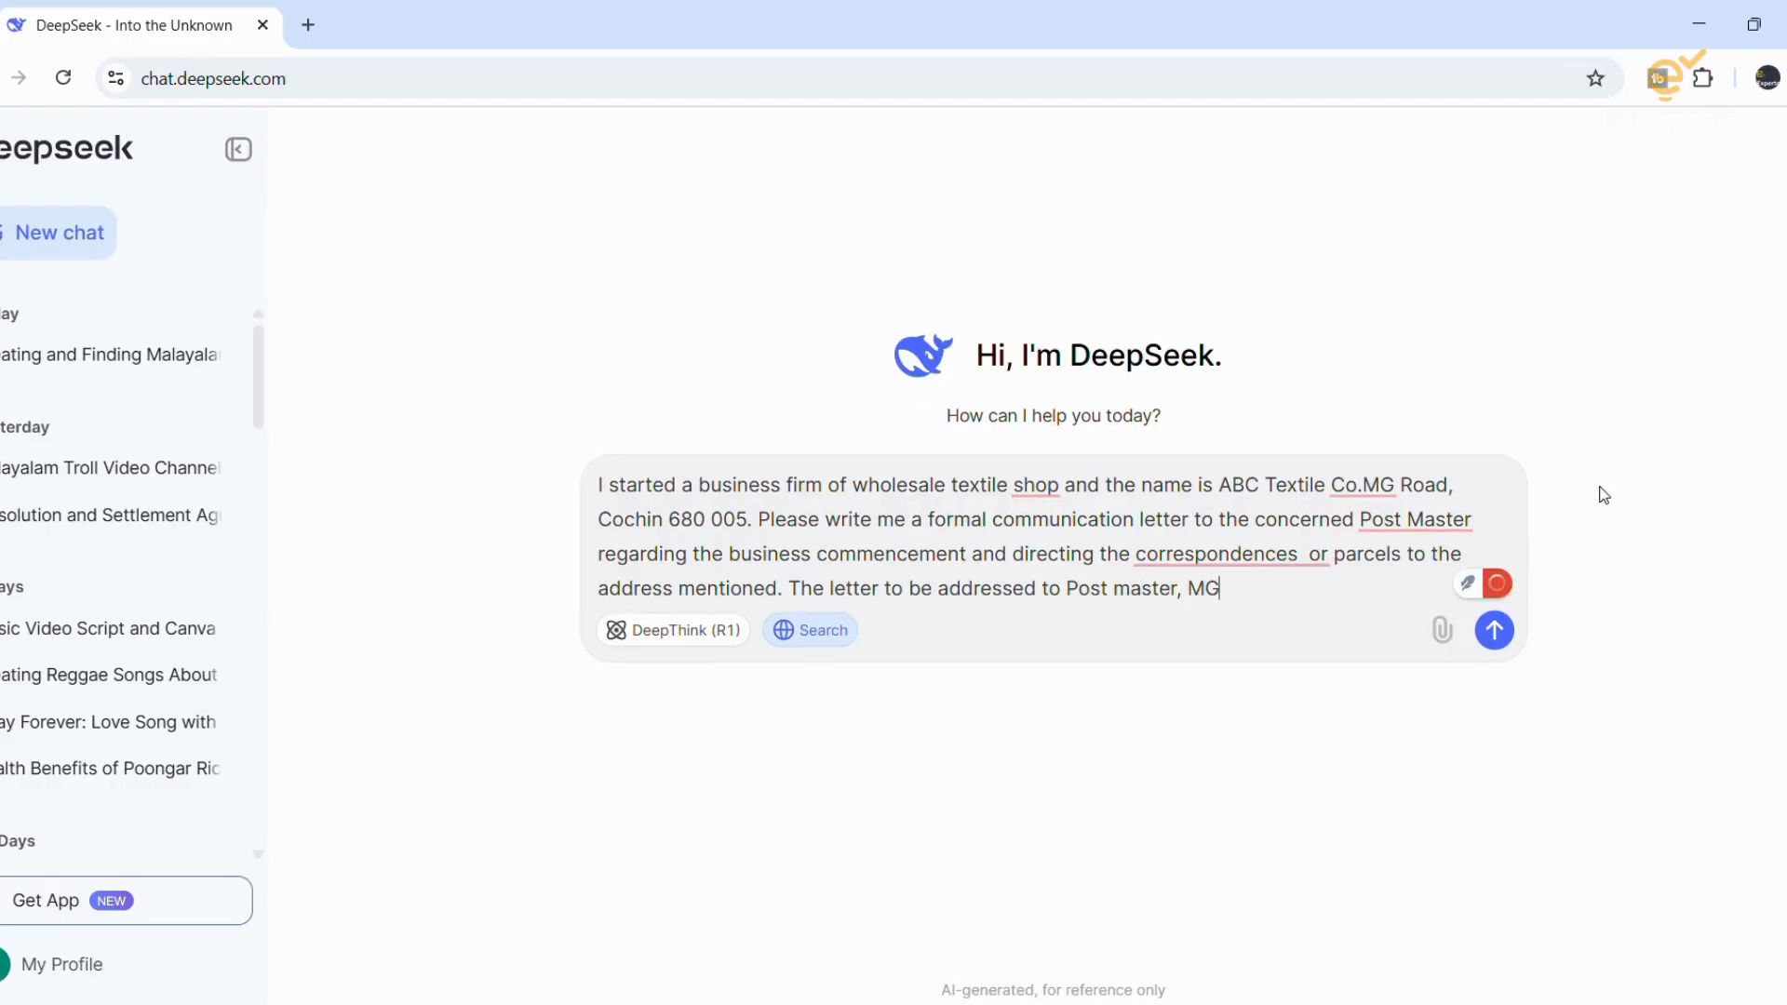
text( road cochin -680 005)
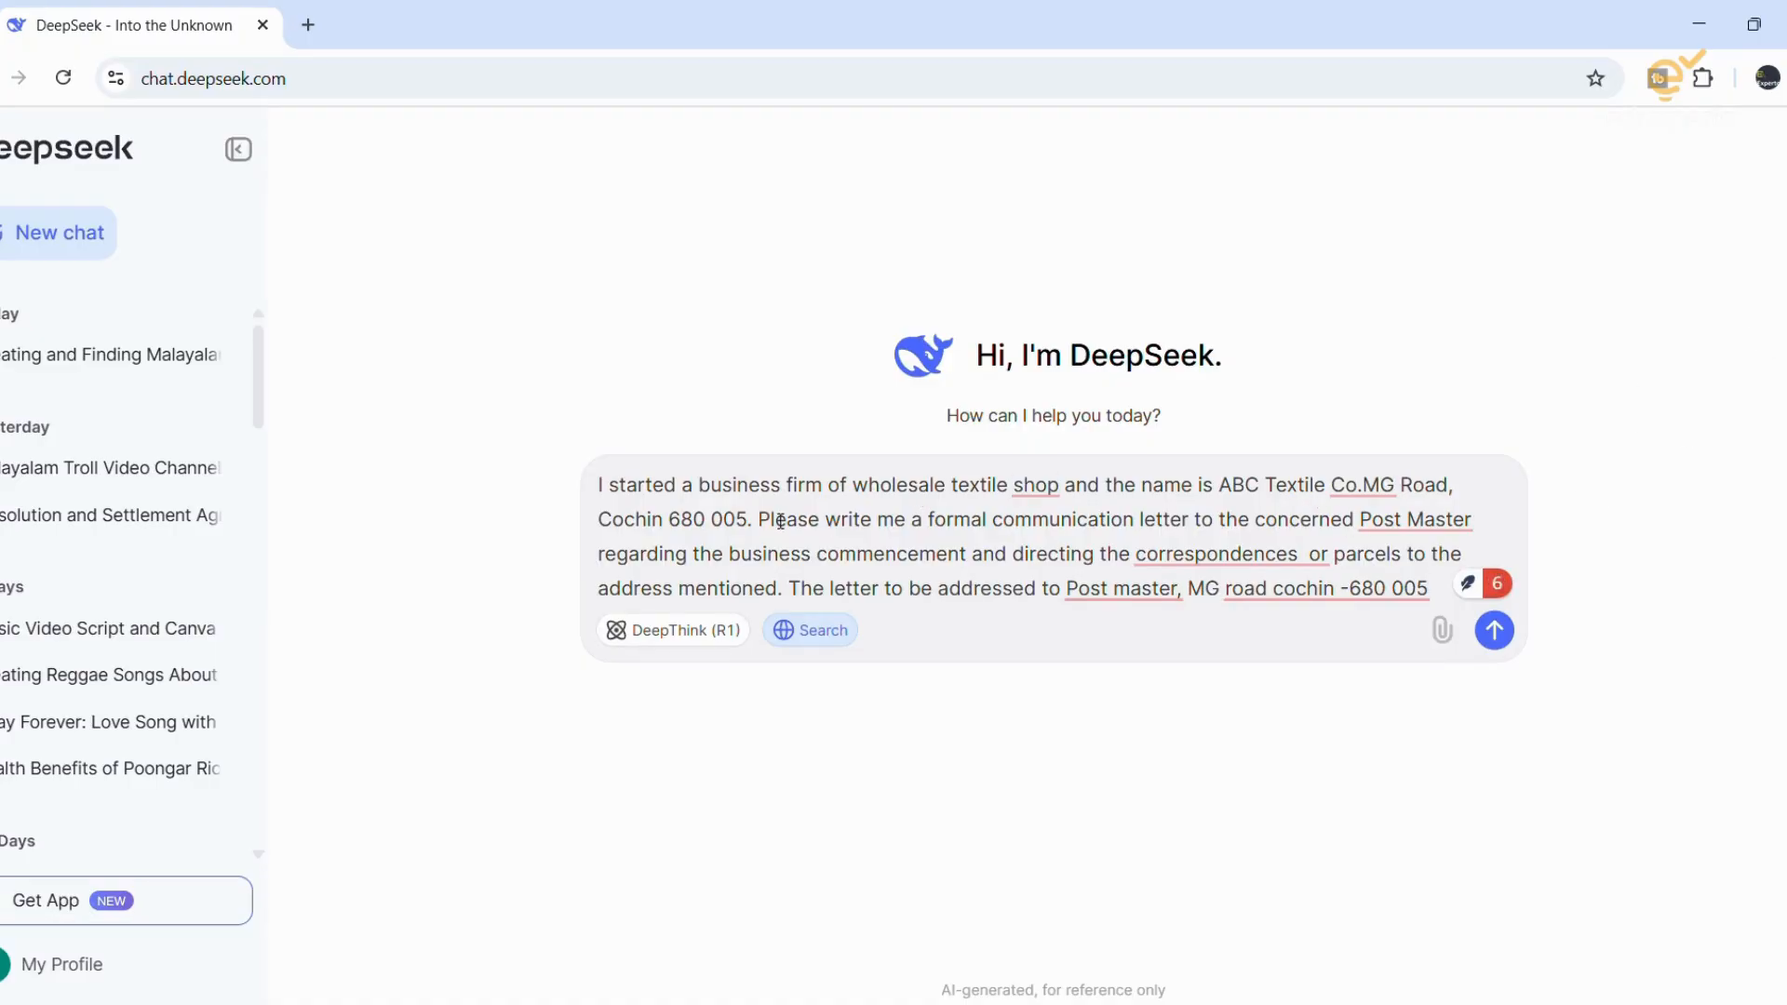
text(and the re)
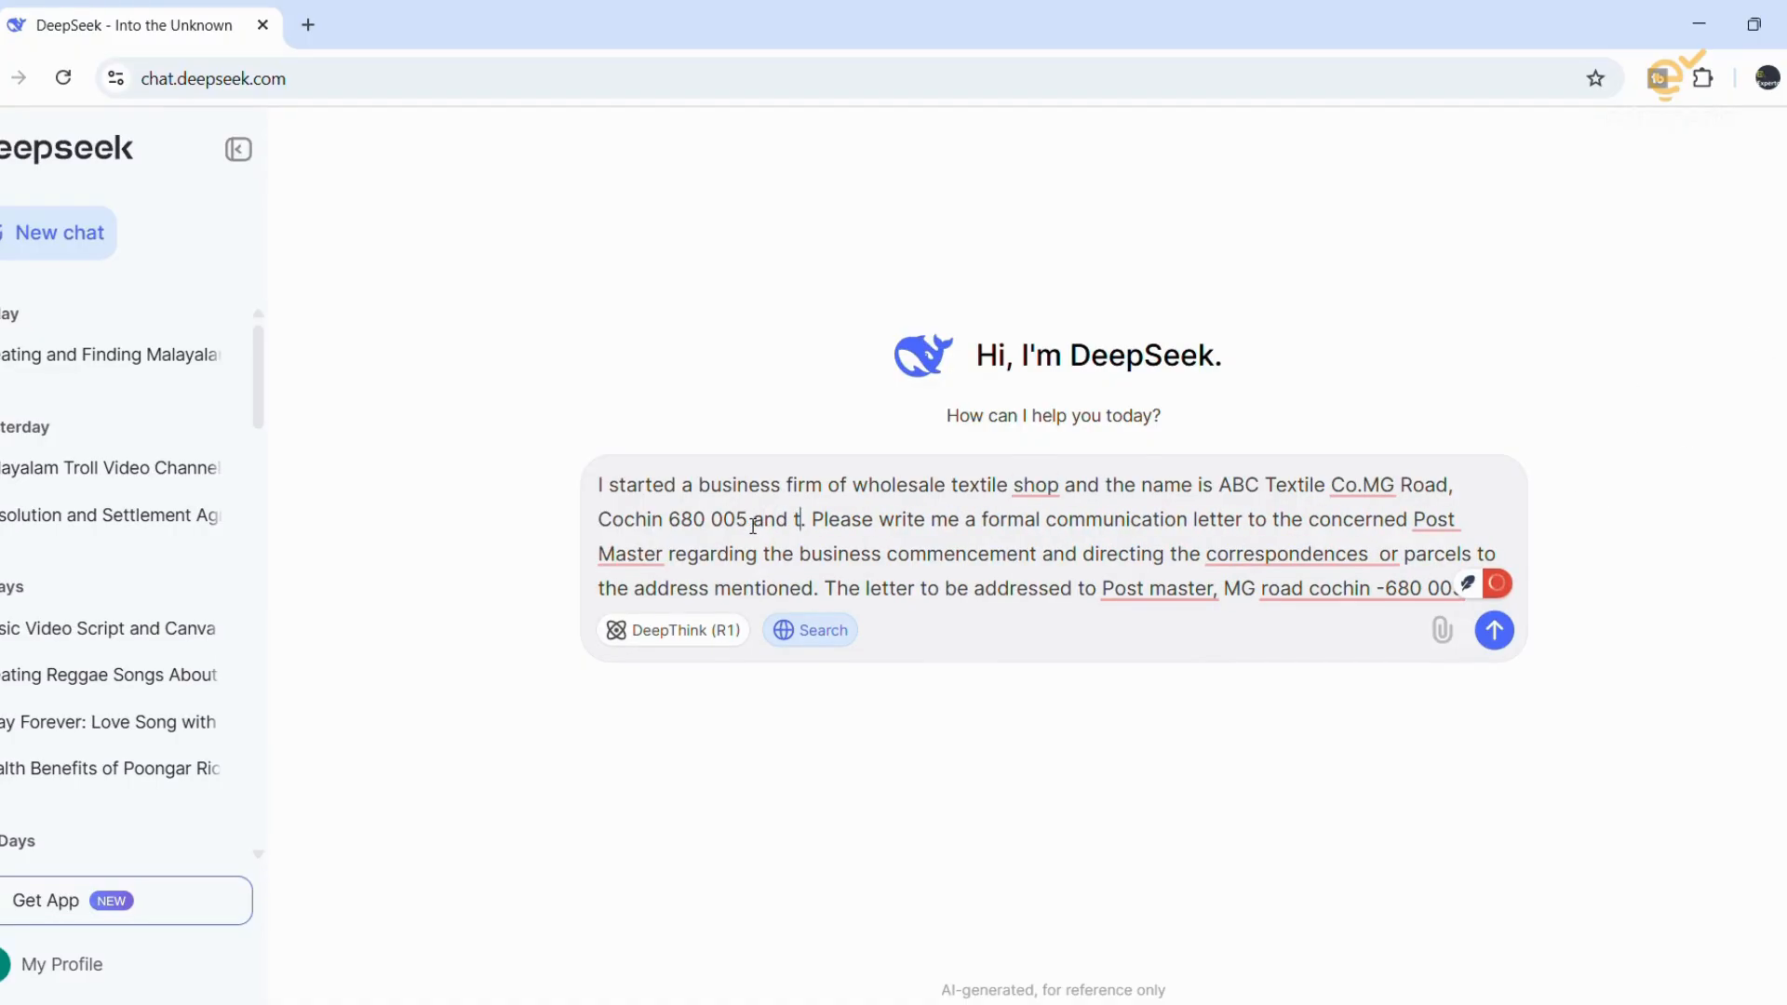
text(gister)
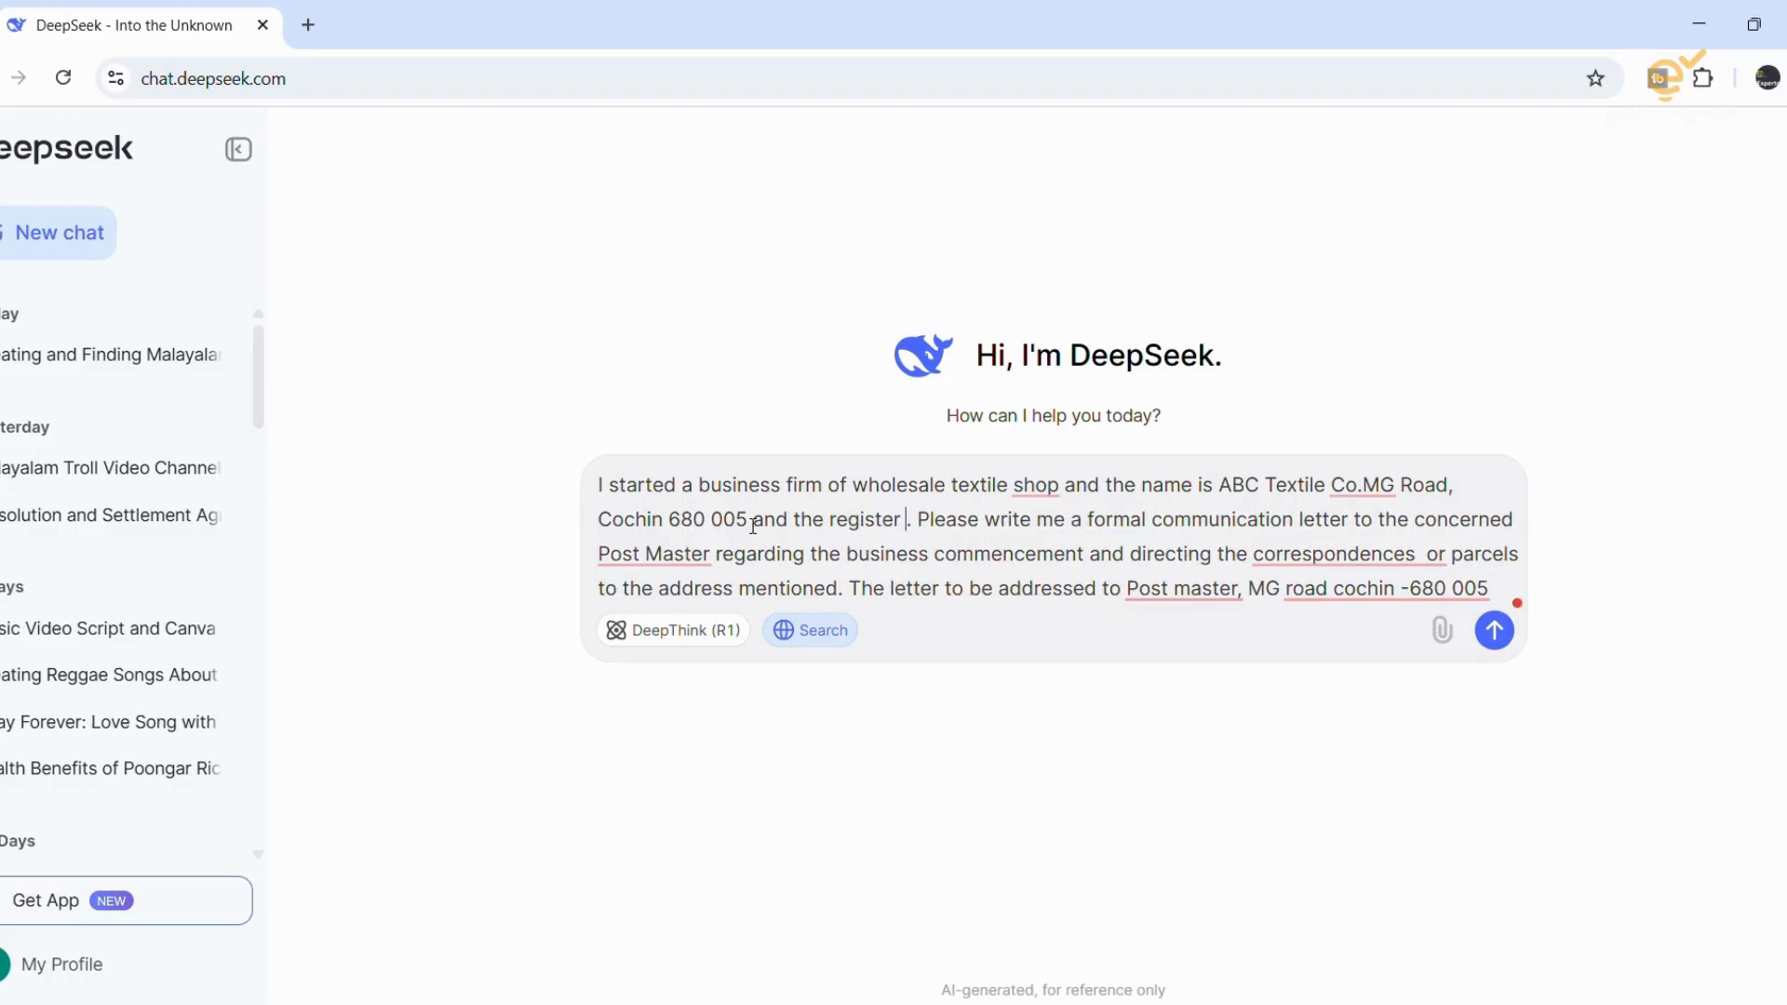
key(BackSpace)
key(BackSpace)
key(BackSpace)
key(BackSpace)
key(BackSpace)
key(BackSpace)
key(BackSpace)
key(BackSpace)
key(BackSpace)
key(BackSpace)
key(BackSpace)
key(BackSpace)
key(BackSpace)
key(BackSpace)
key(BackSpace)
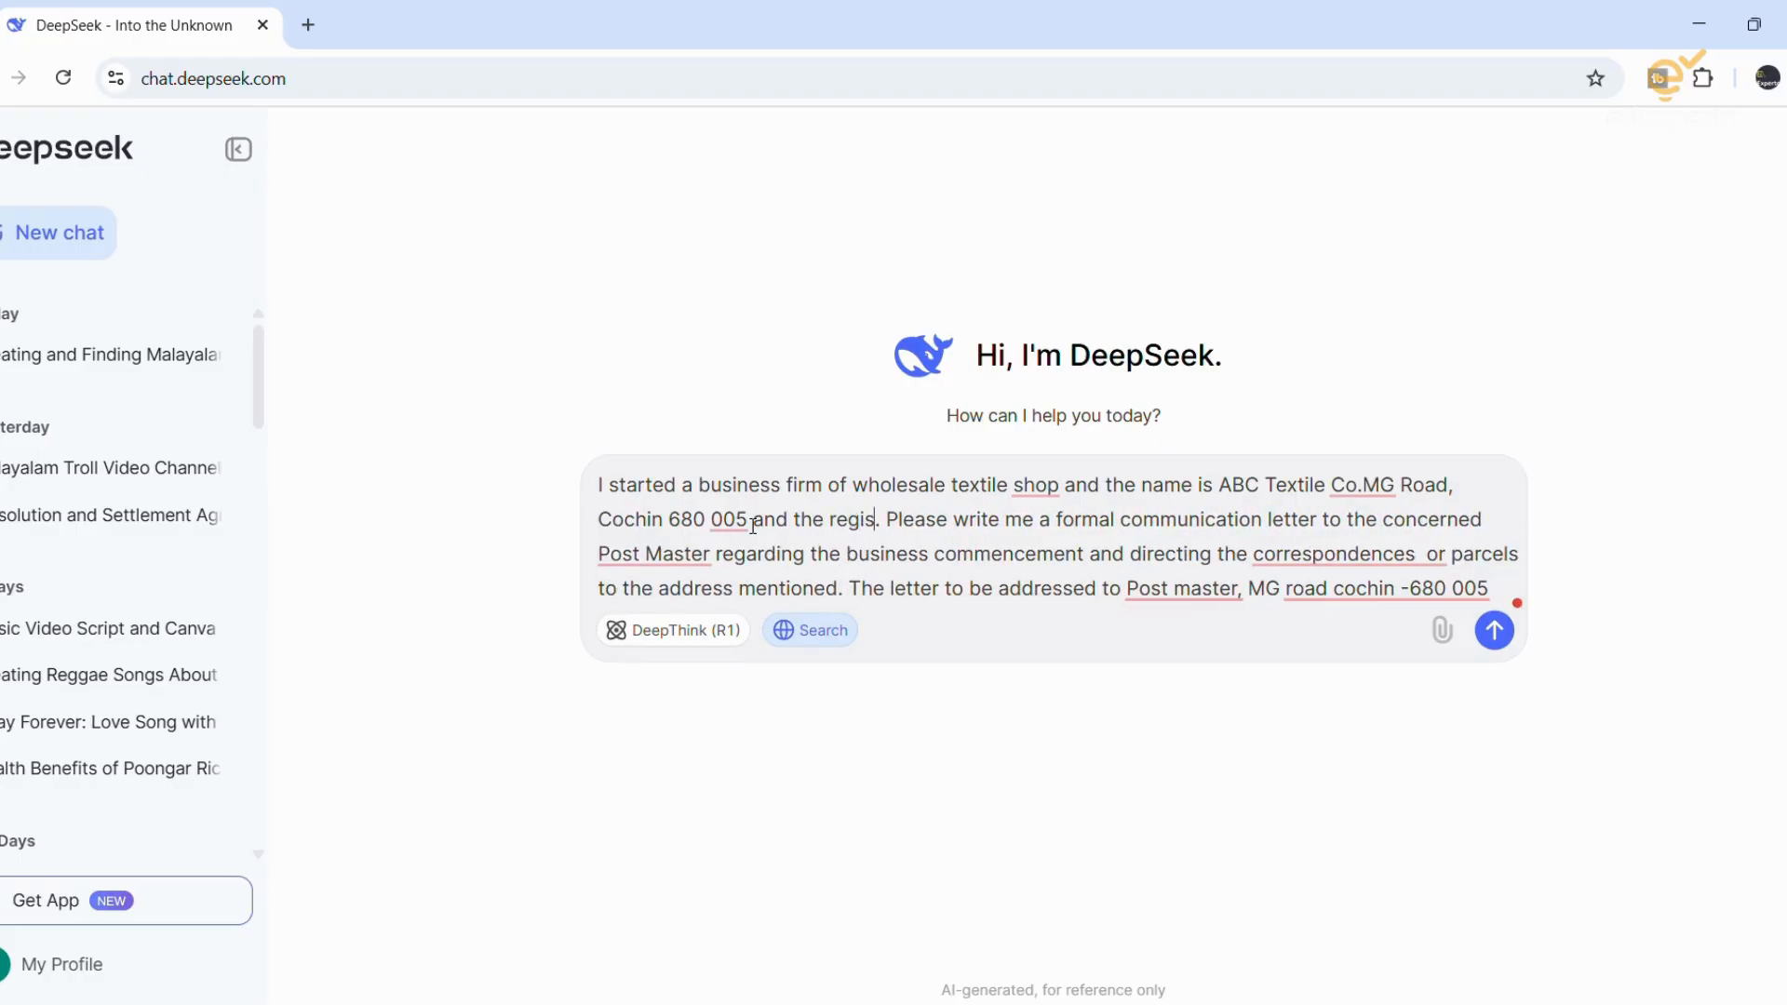
key(BackSpace)
key(BackSpace)
key(BackSpace)
Step: Send the prompt and read through the generated letter to the Post Master, including its closing notes
key(Return)
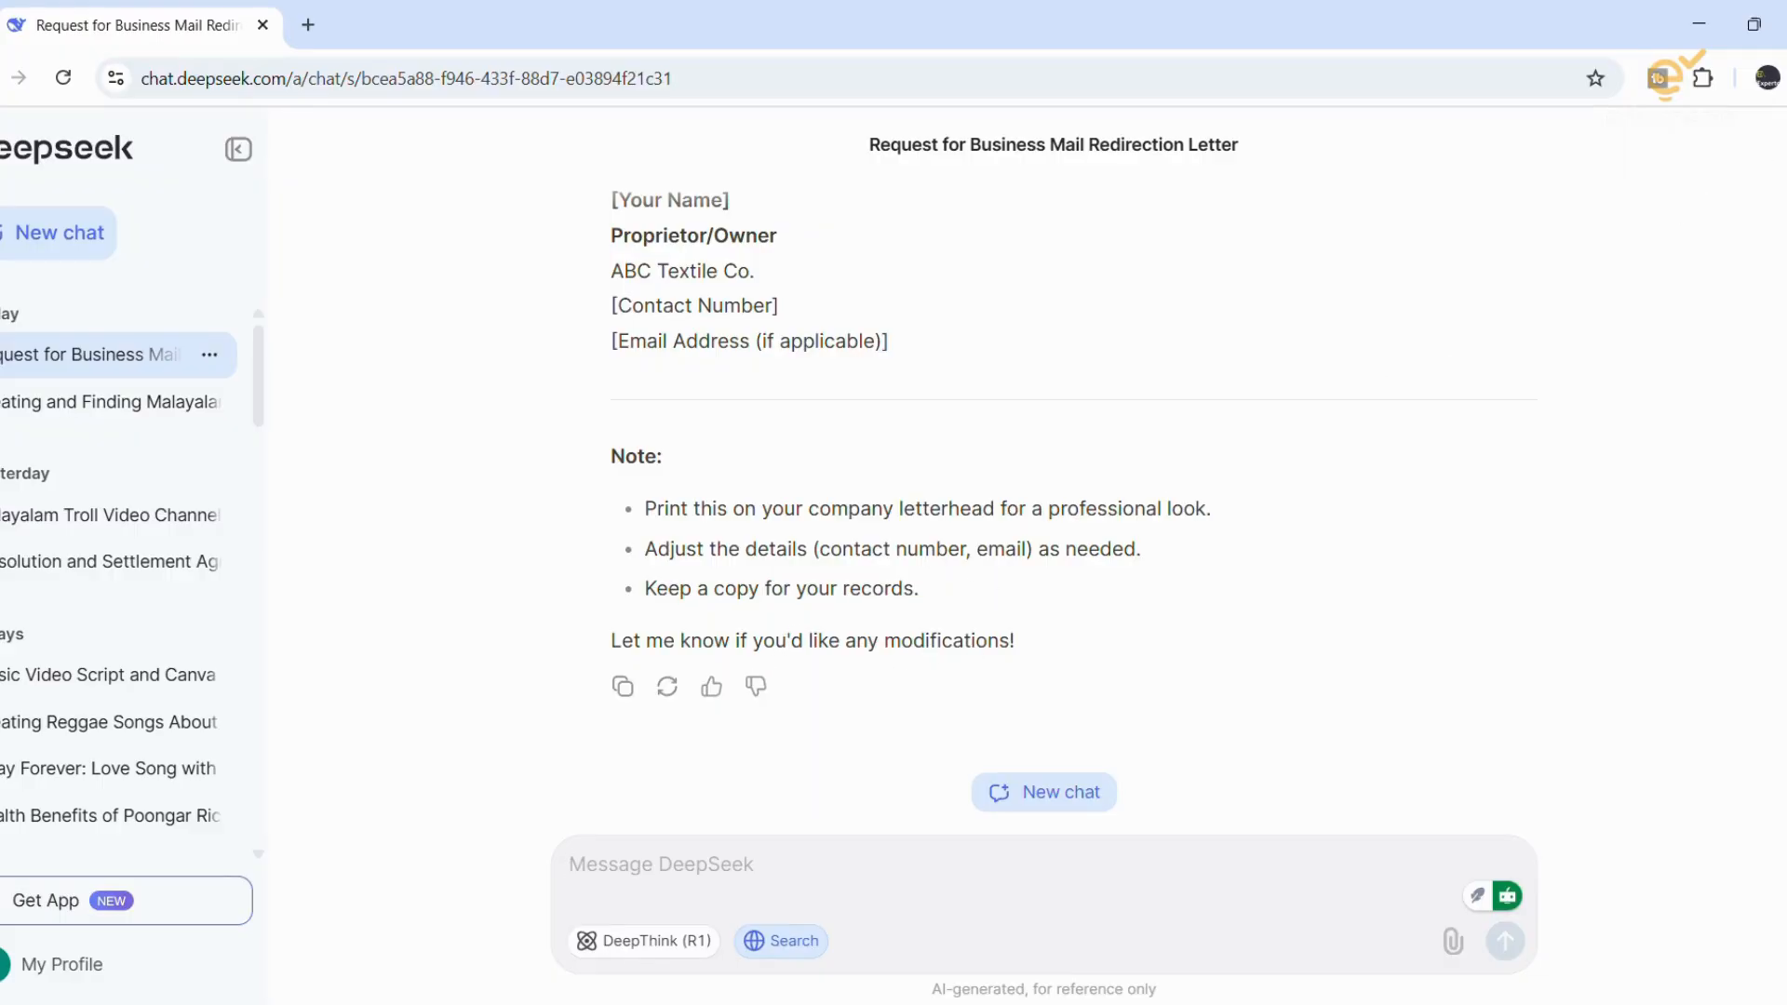
scroll(1070, 465, up, 4)
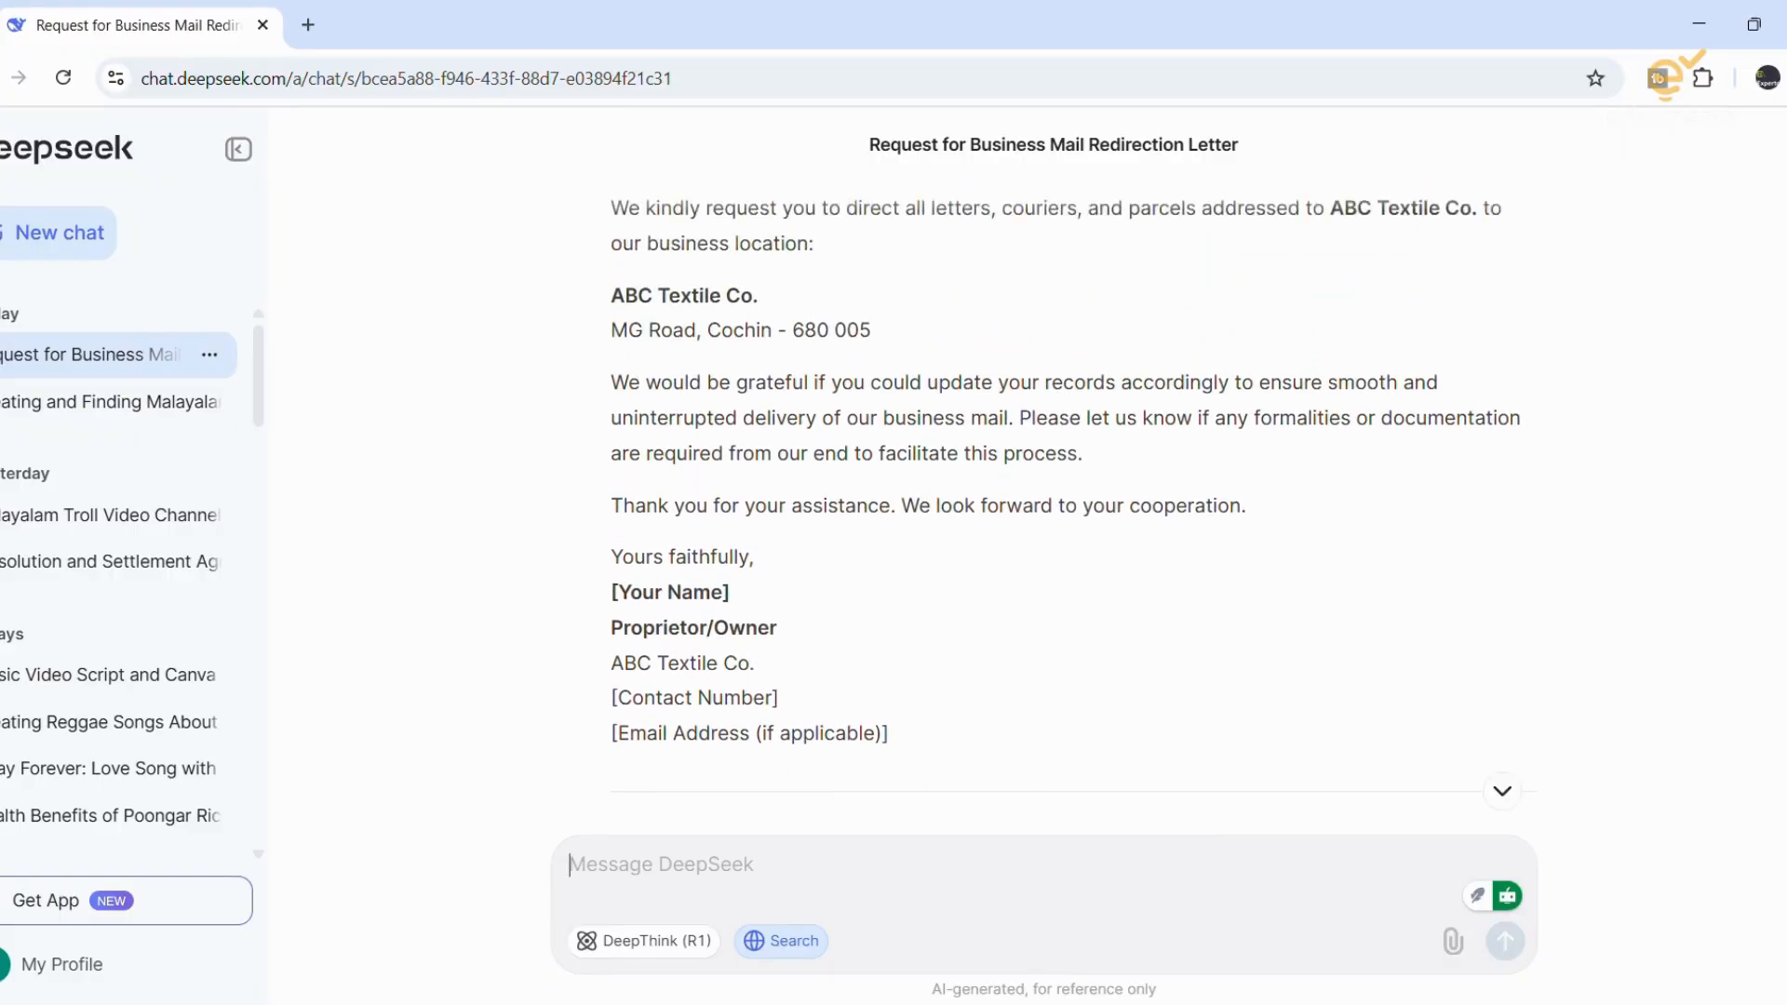
scroll(1070, 512, up, 7)
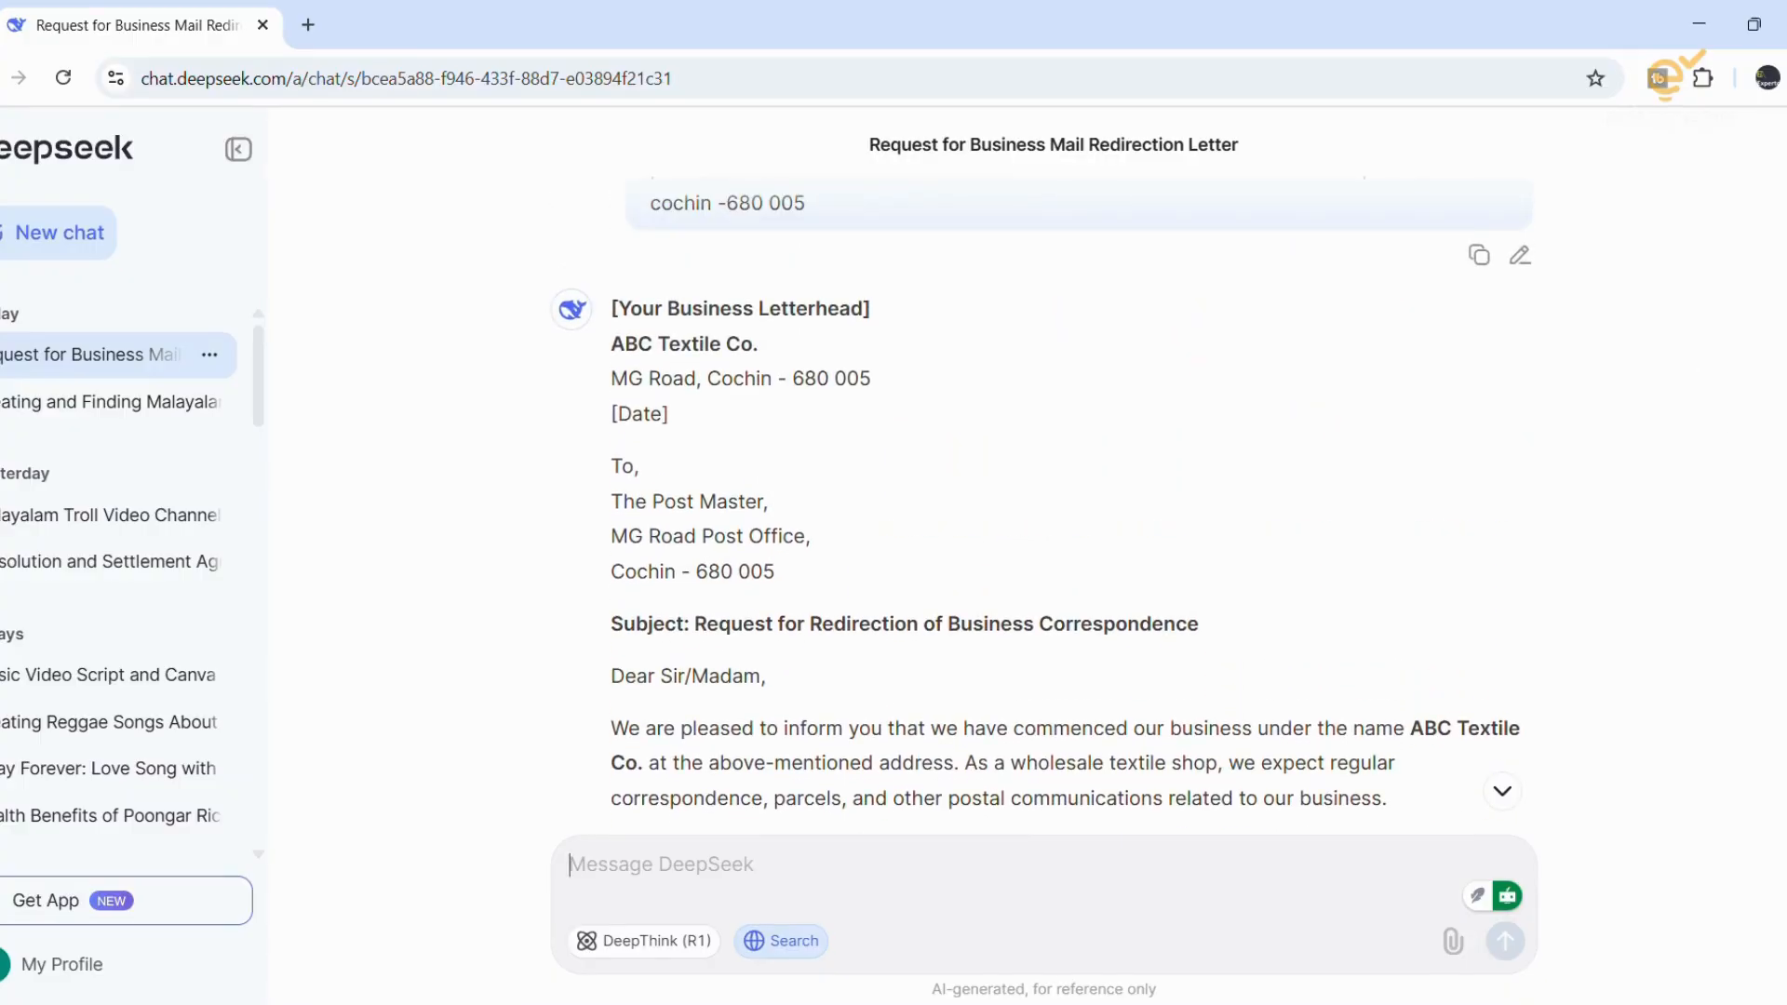
scroll(1043, 503, down, 2)
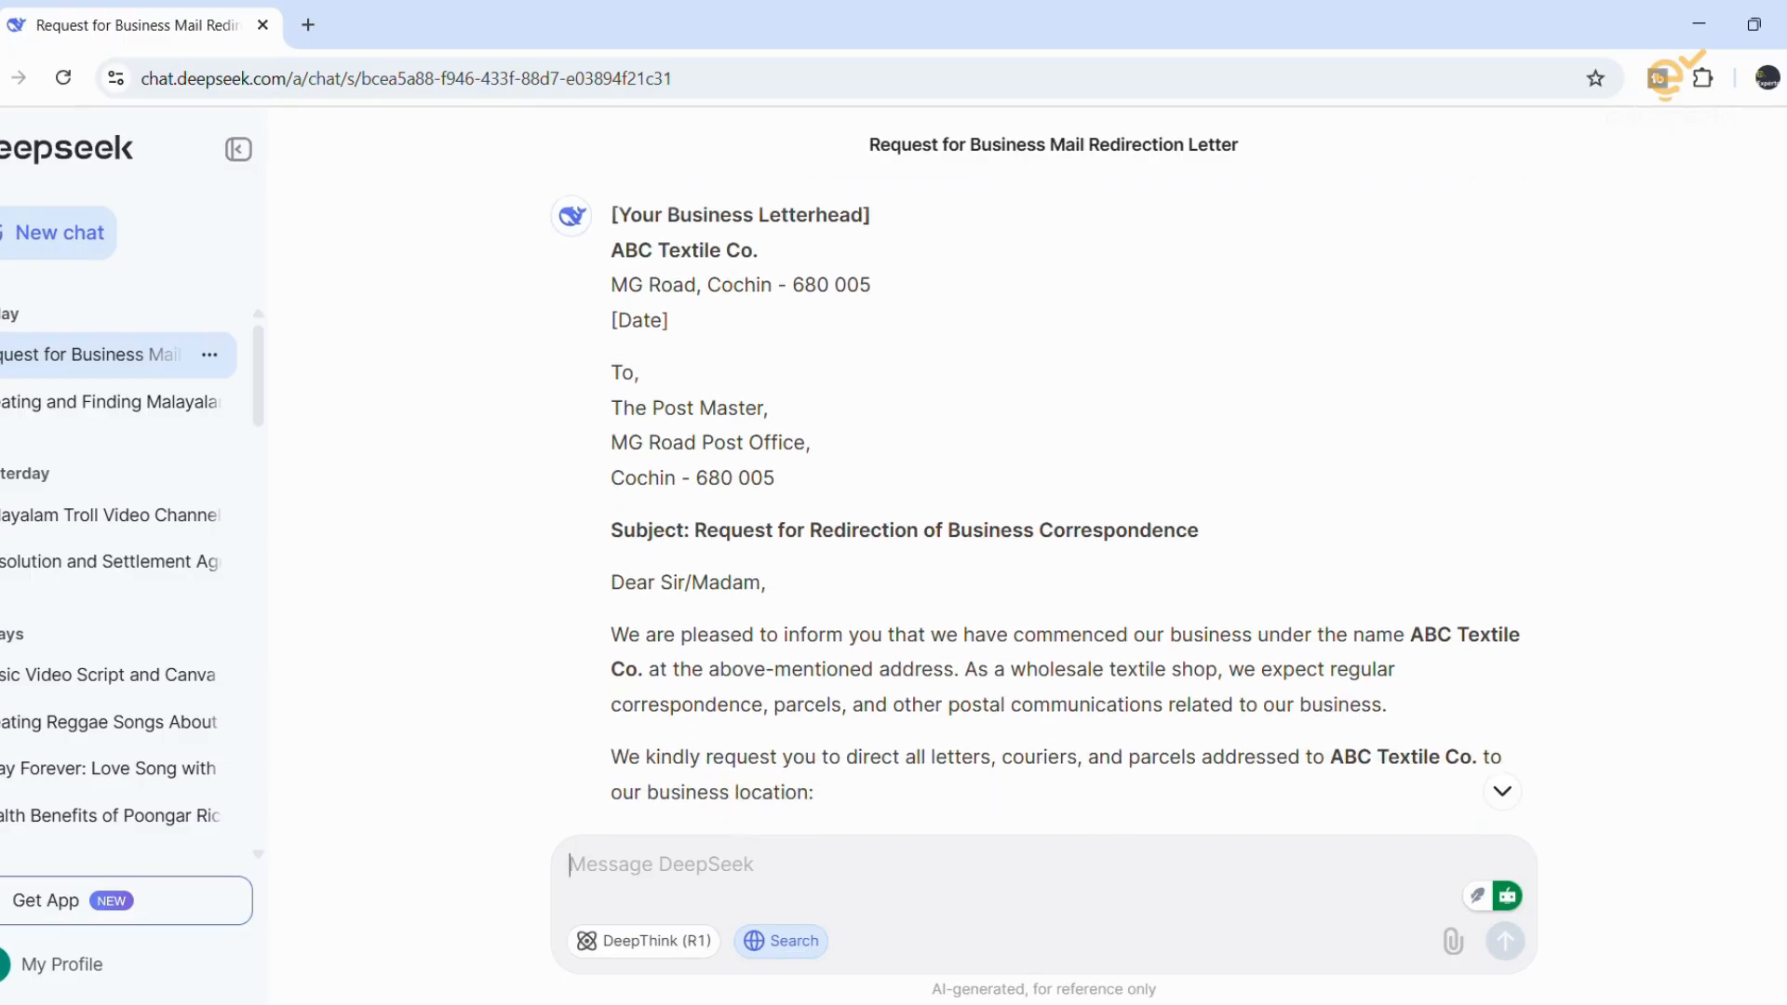
scroll(1066, 507, down, 4)
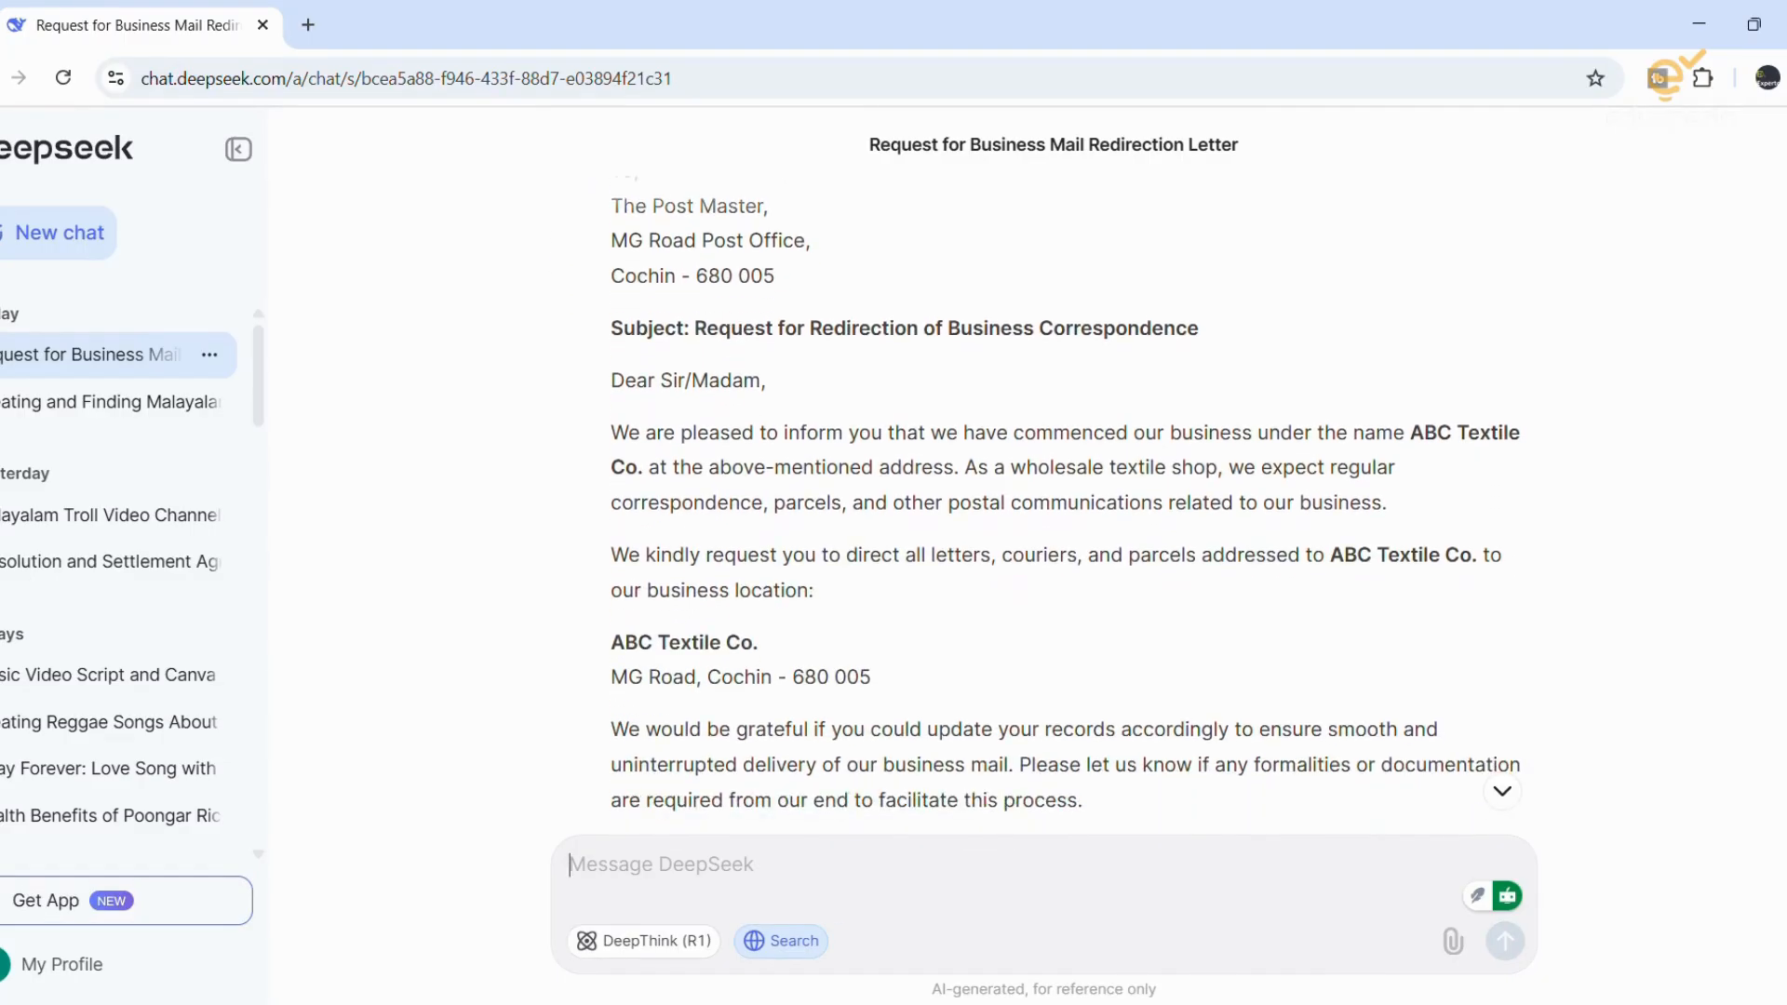
scroll(1066, 503, down, 1)
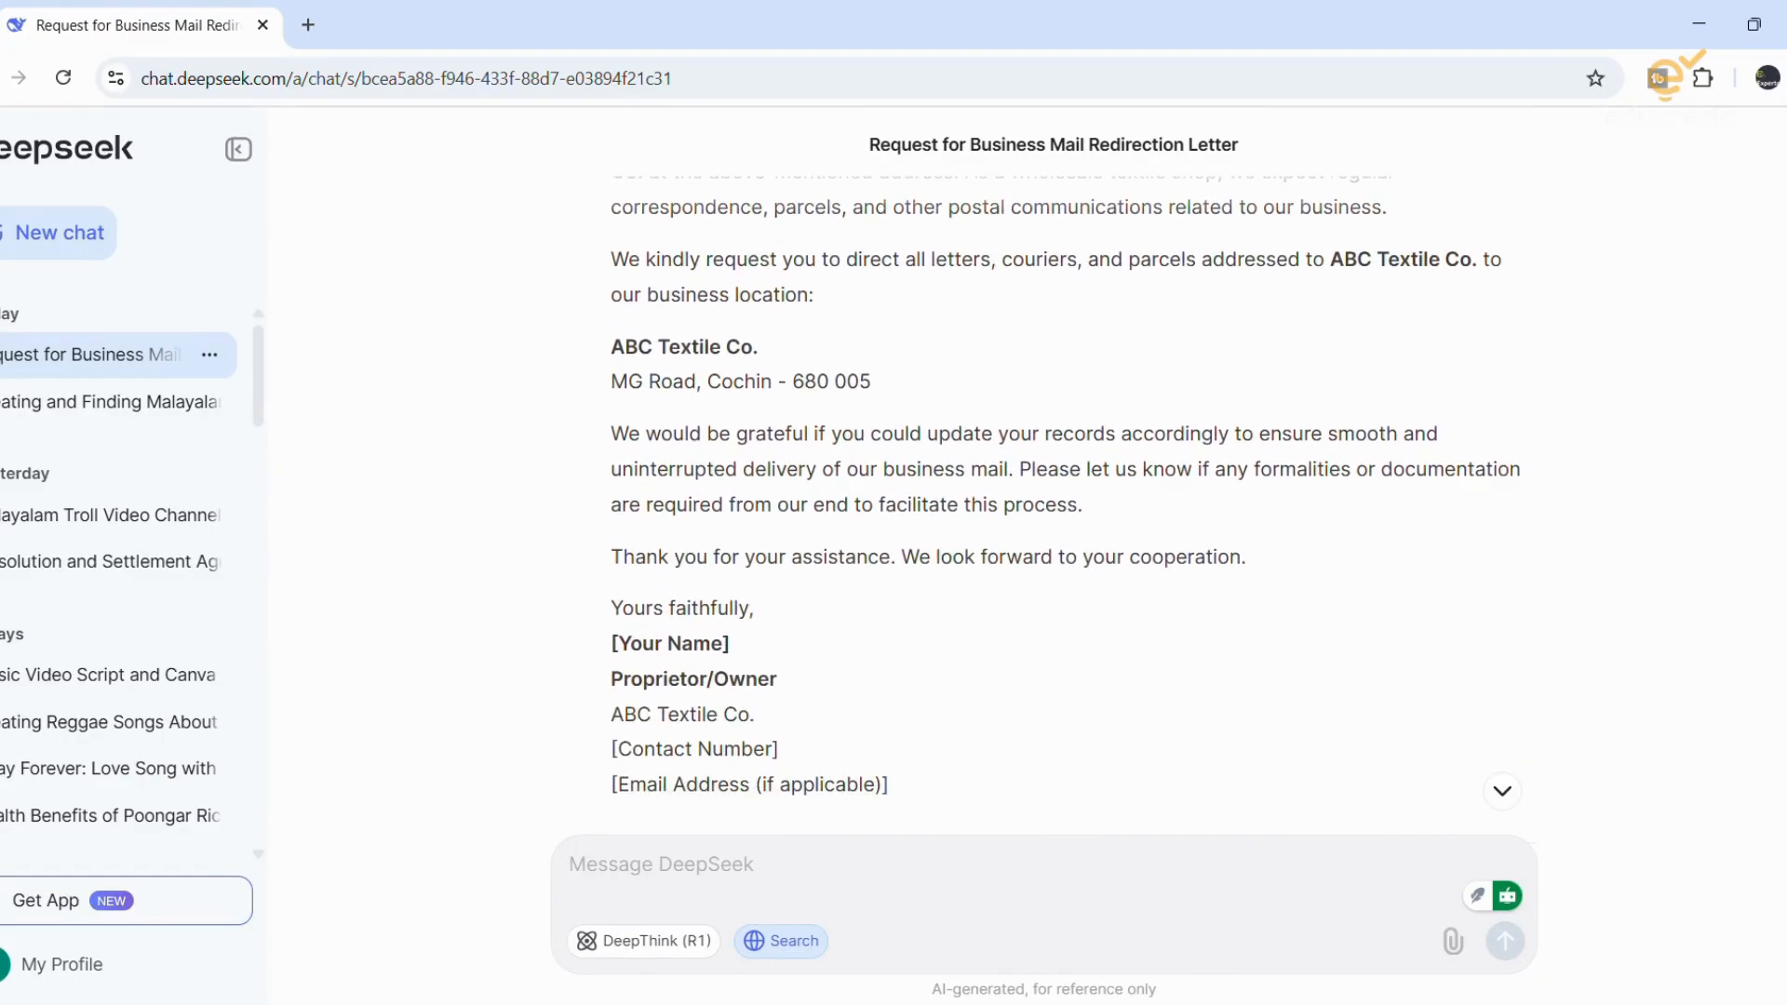
scroll(1289, 774, down, 5)
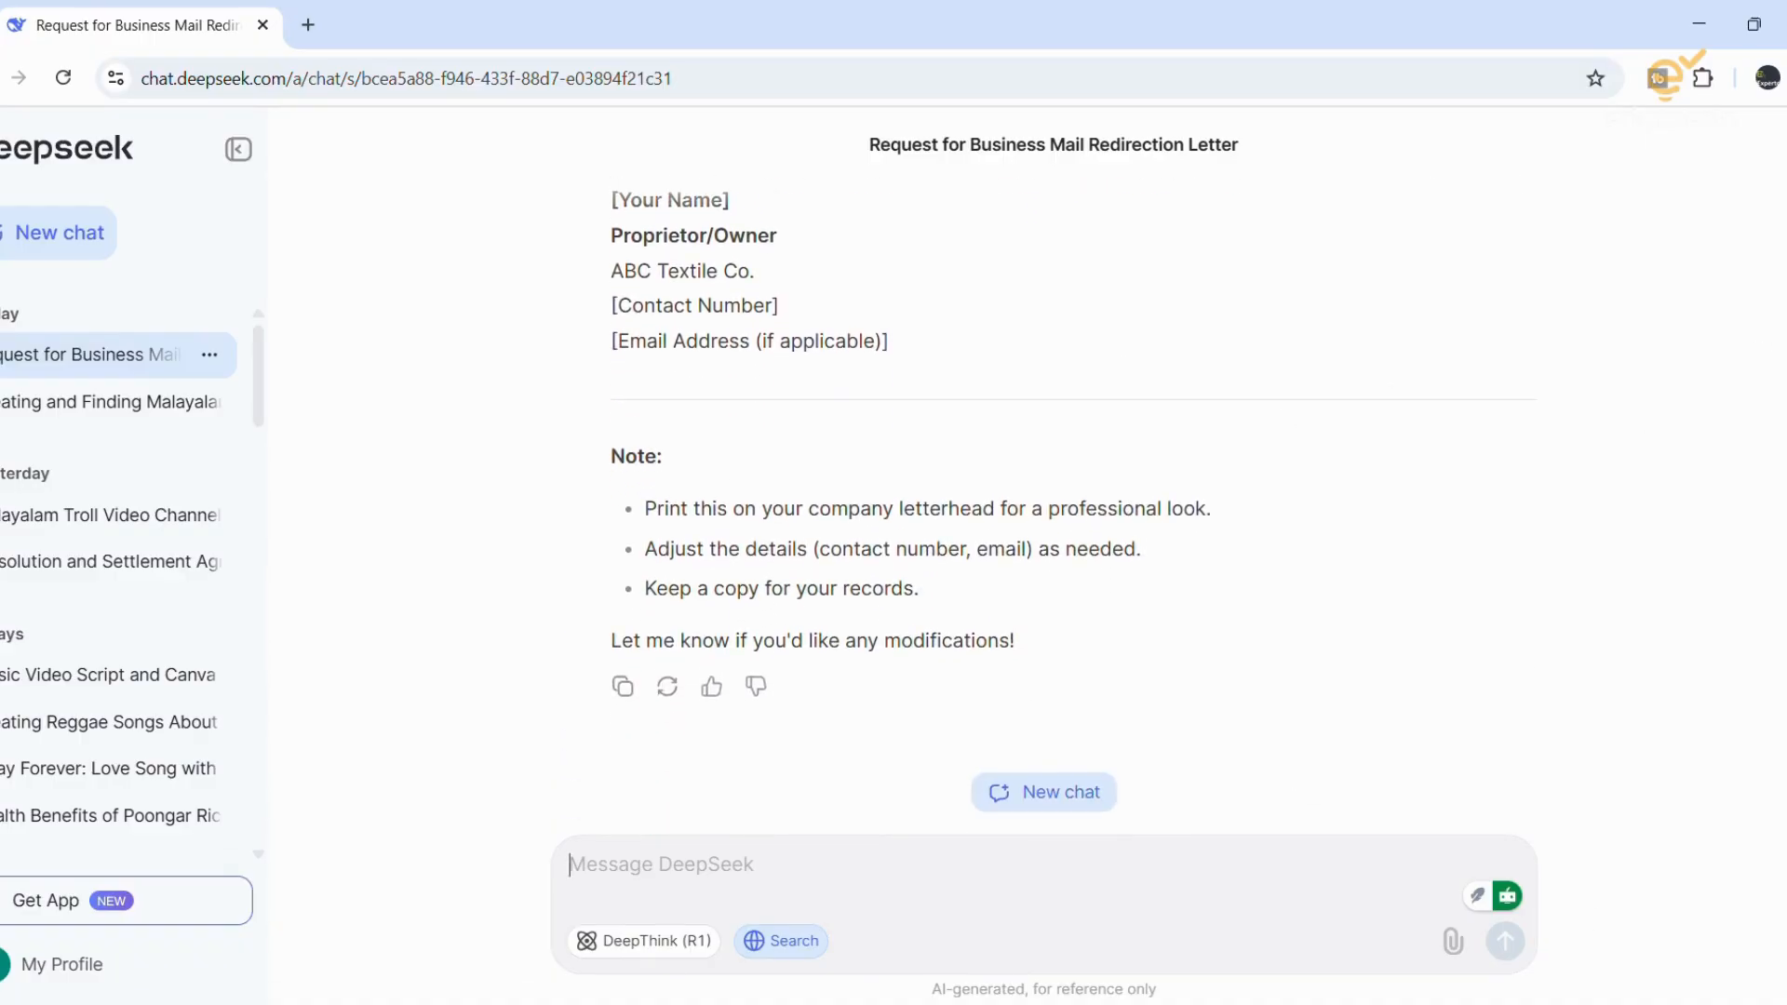
Step: Select the generated letter's full text, from the business letterhead line through the email address line
scroll(1066, 502, up, 10)
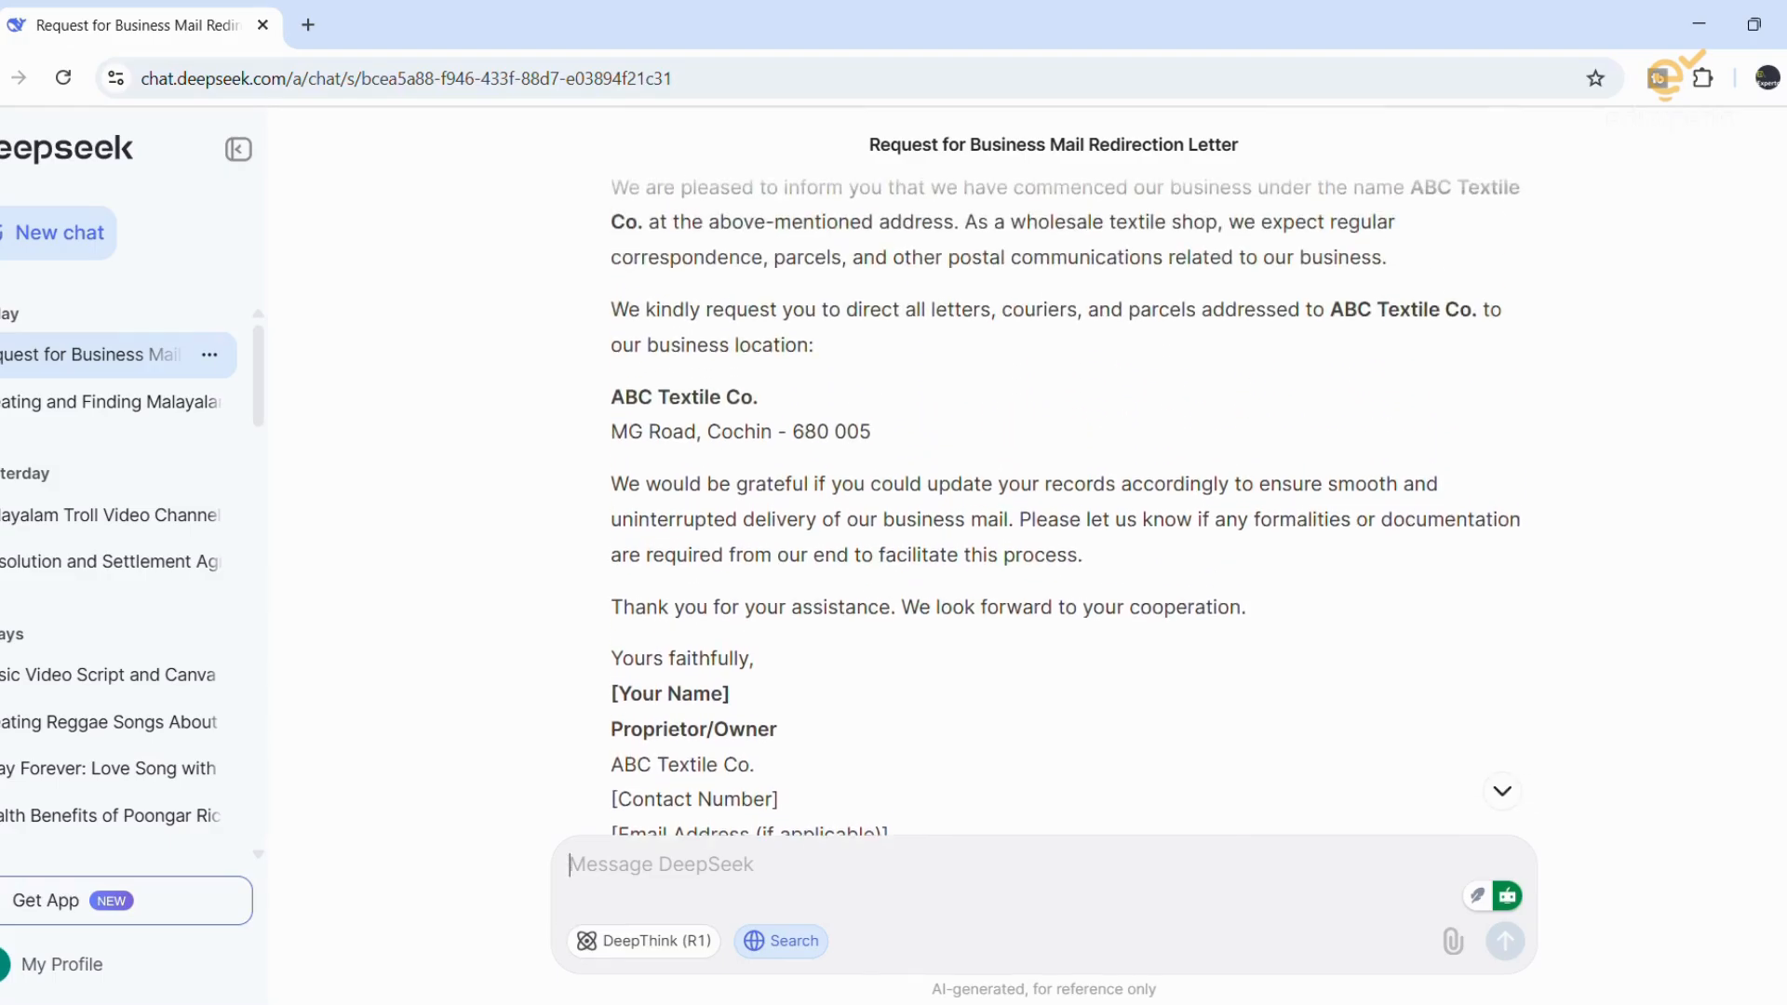
scroll(1635, 279, up, 5)
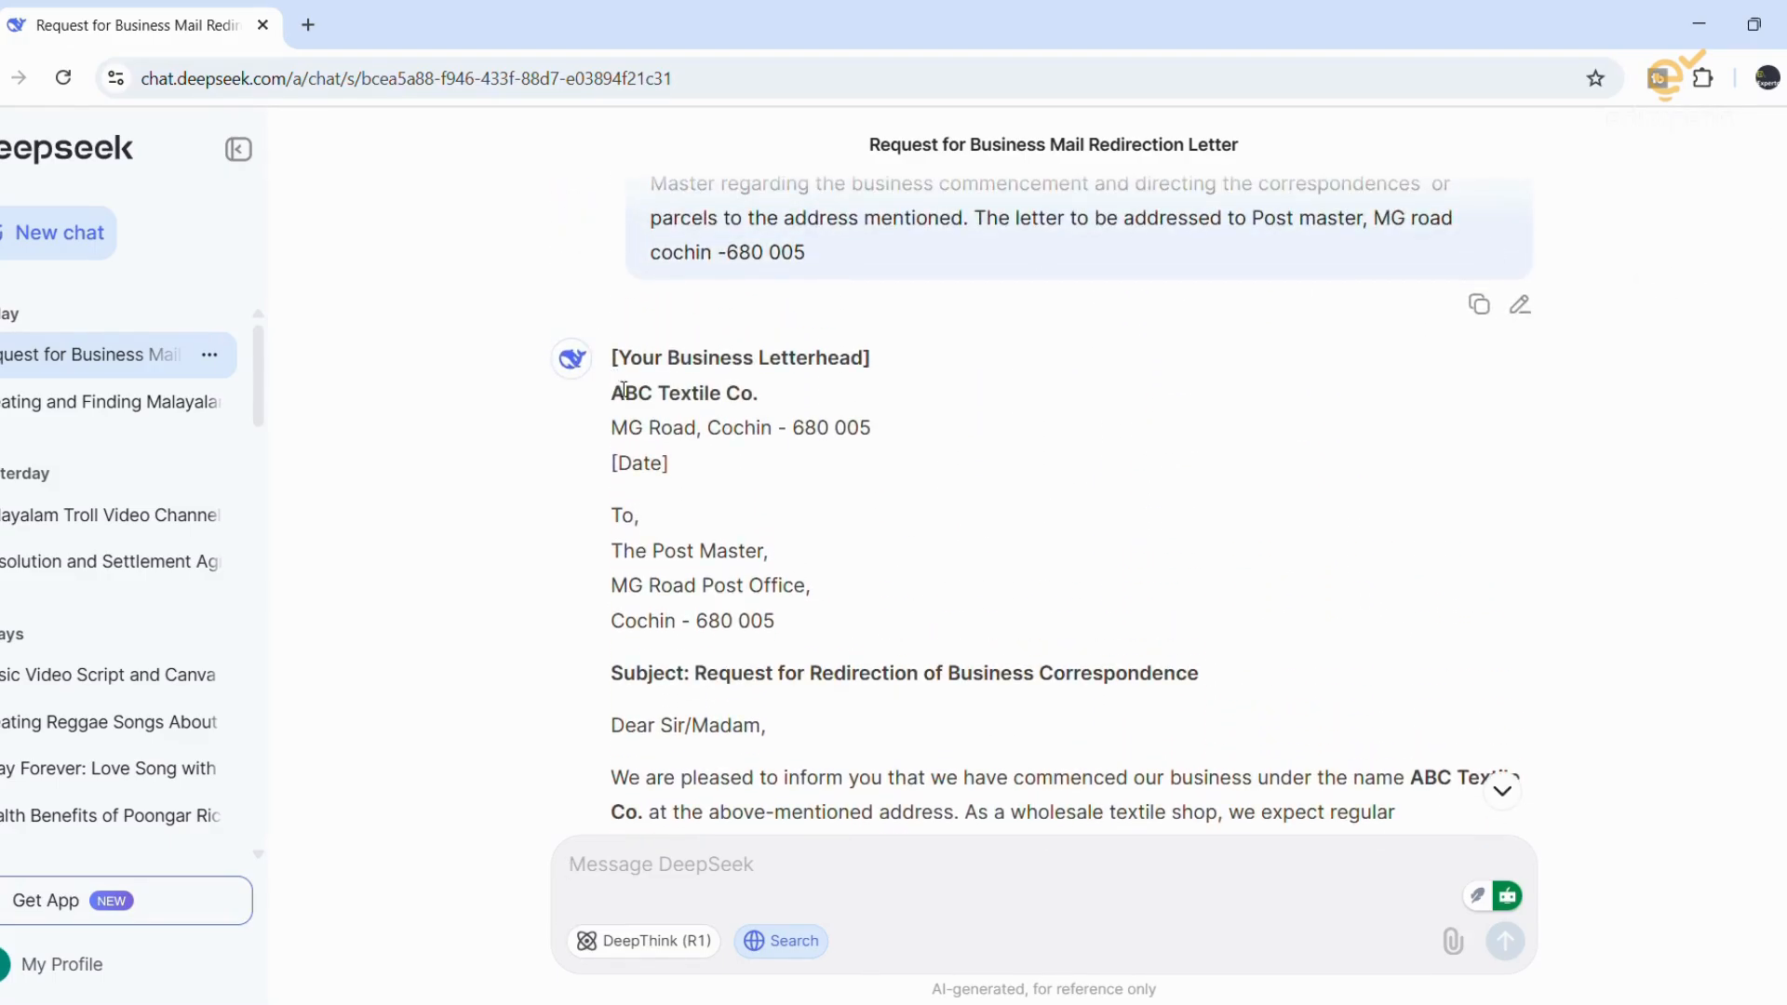
drag(605, 359, 973, 689)
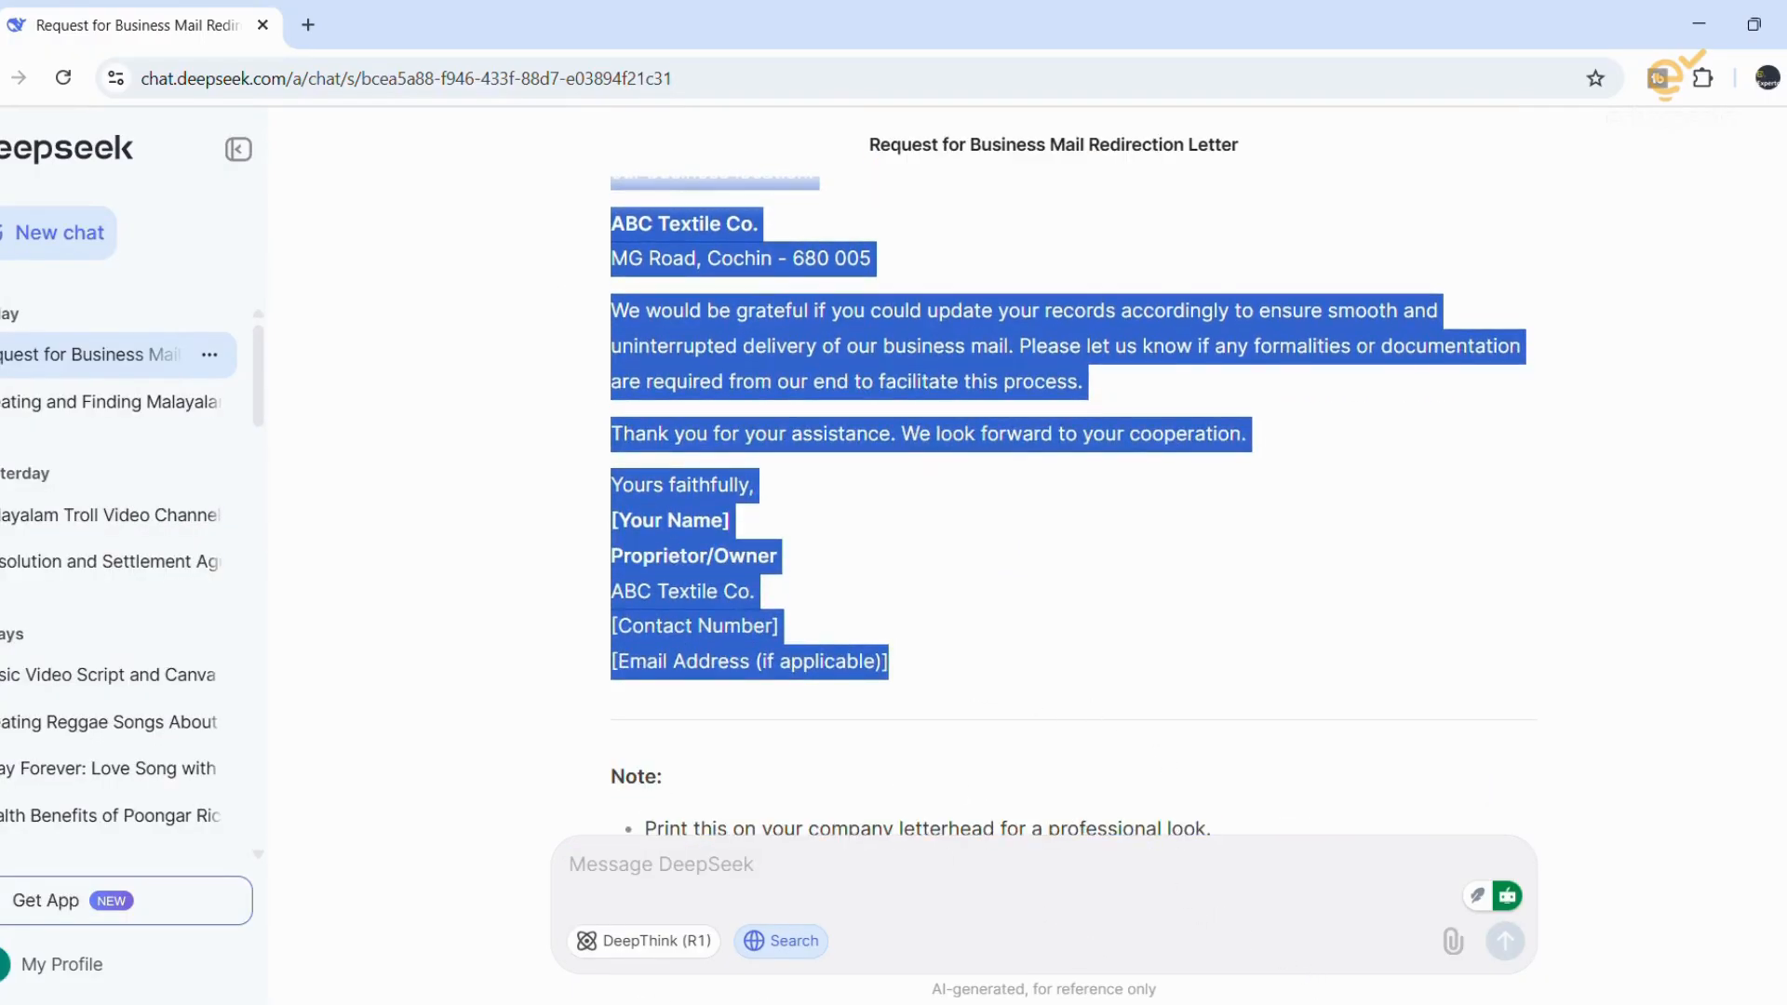
click(926, 1004)
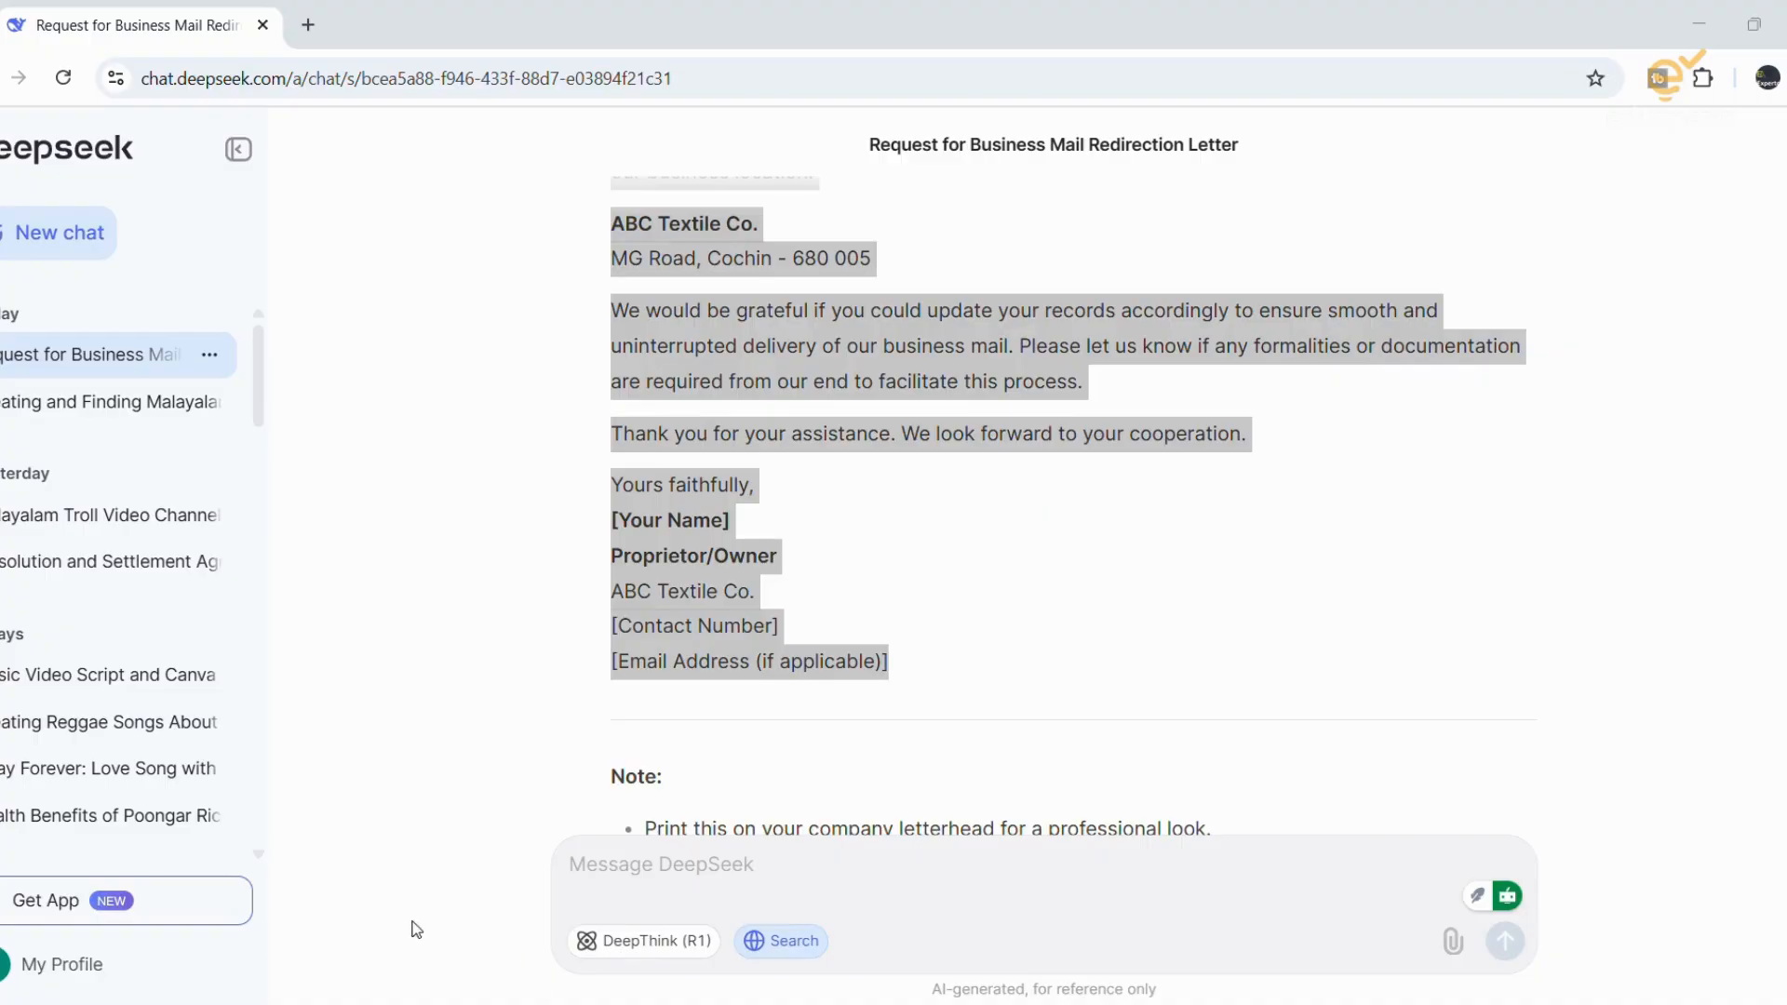